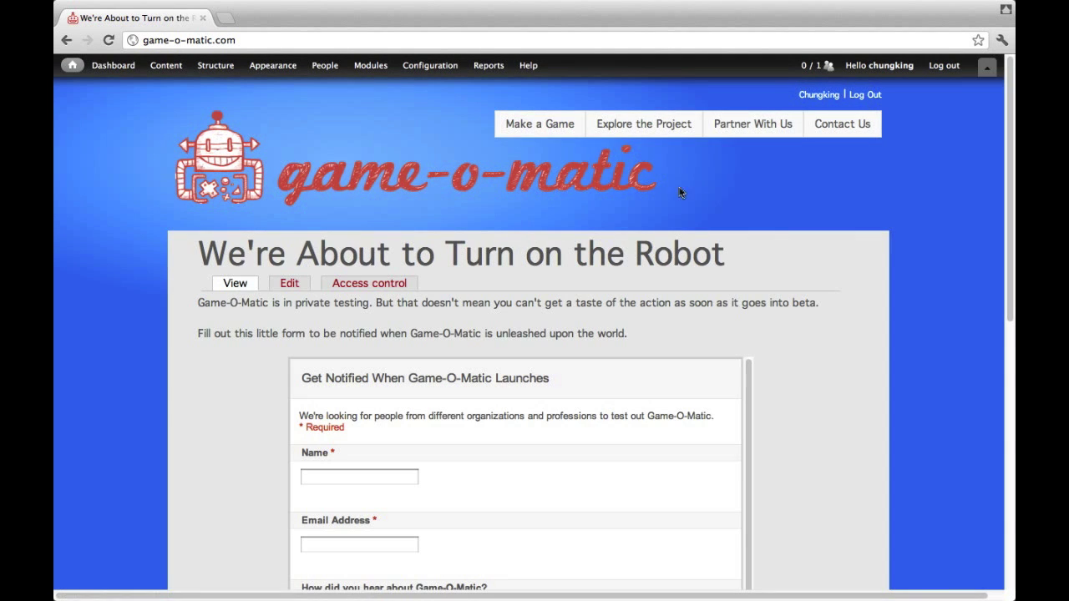
Open the Make a Game page and label the starter diagram so that "cat" "avoids" "dog"
left_click(539, 122)
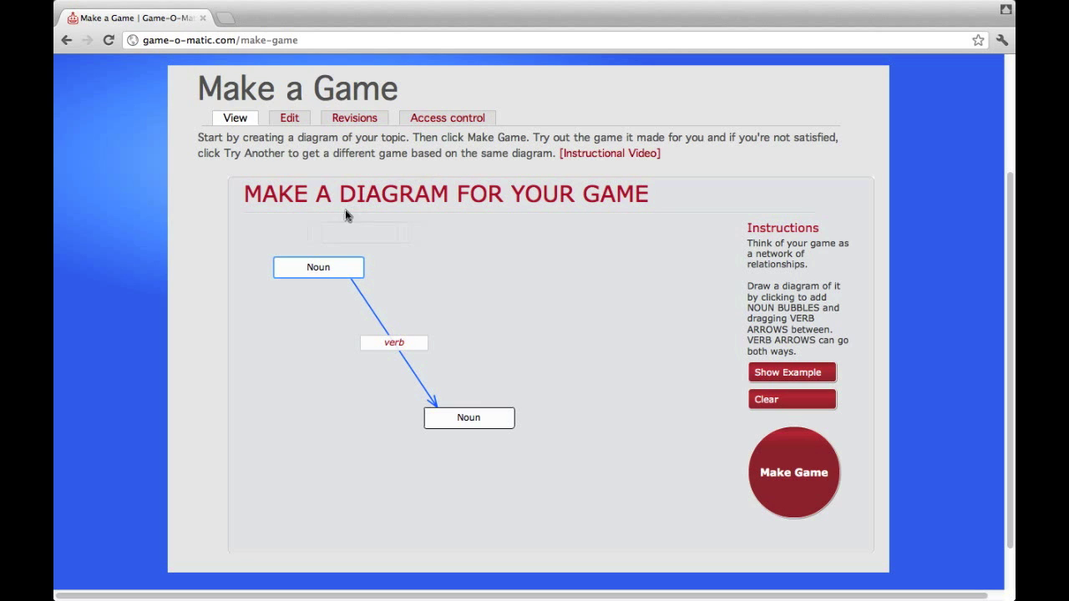
left_click(312, 270)
type("cat")
key("Return")
left_click(399, 347)
type("avoid")
left_click(415, 358)
left_click(470, 420)
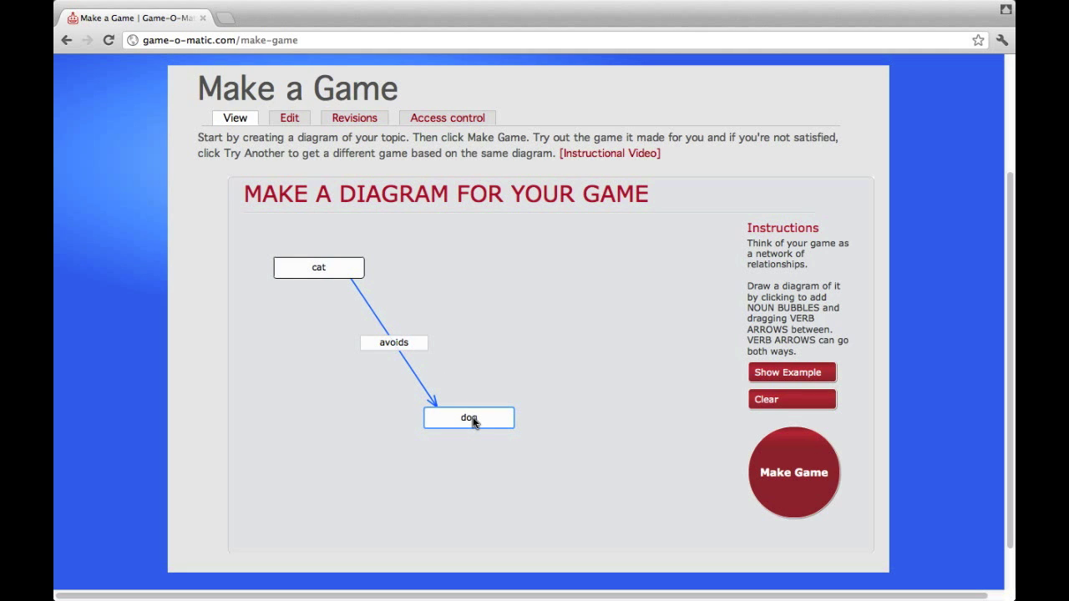
key("Return")
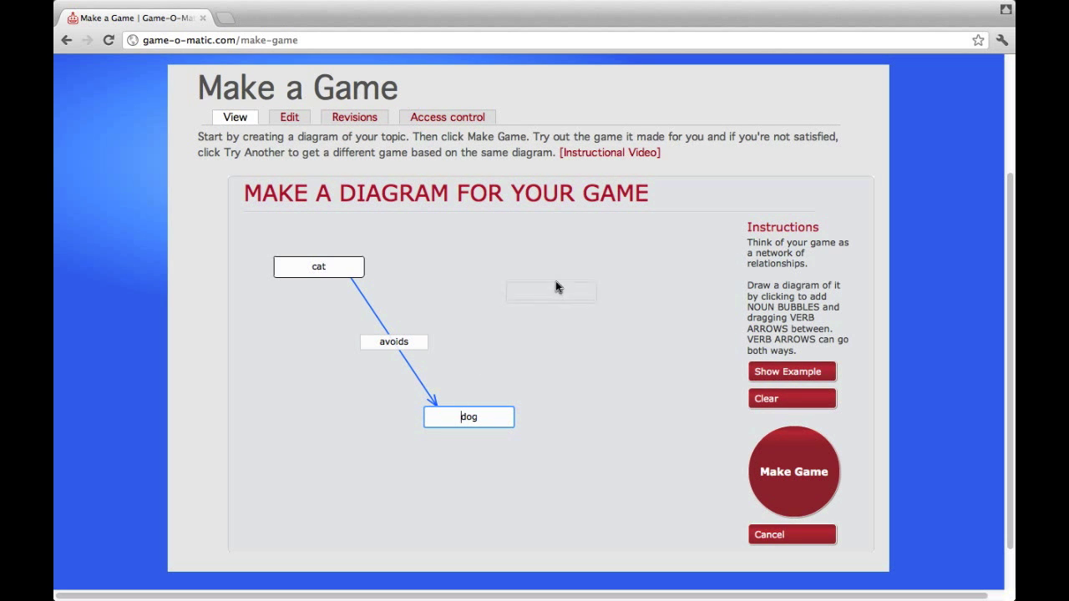
Add a noun bubble named "dog catcher" and connect it with the dog bubble by verb arrows in both directions
left_click(555, 286)
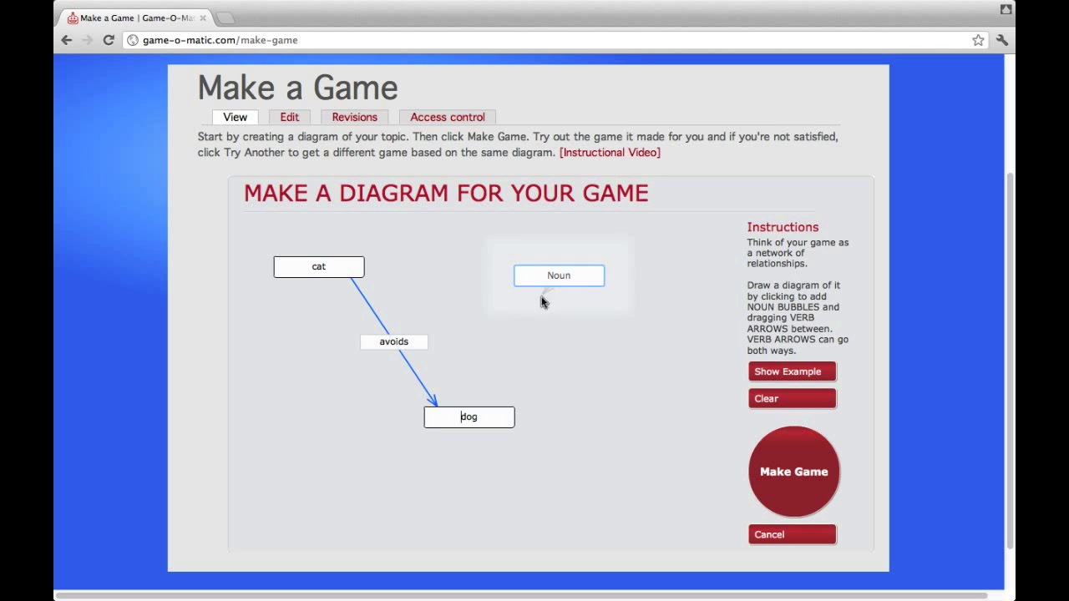
left_click_drag(541, 302, 577, 290)
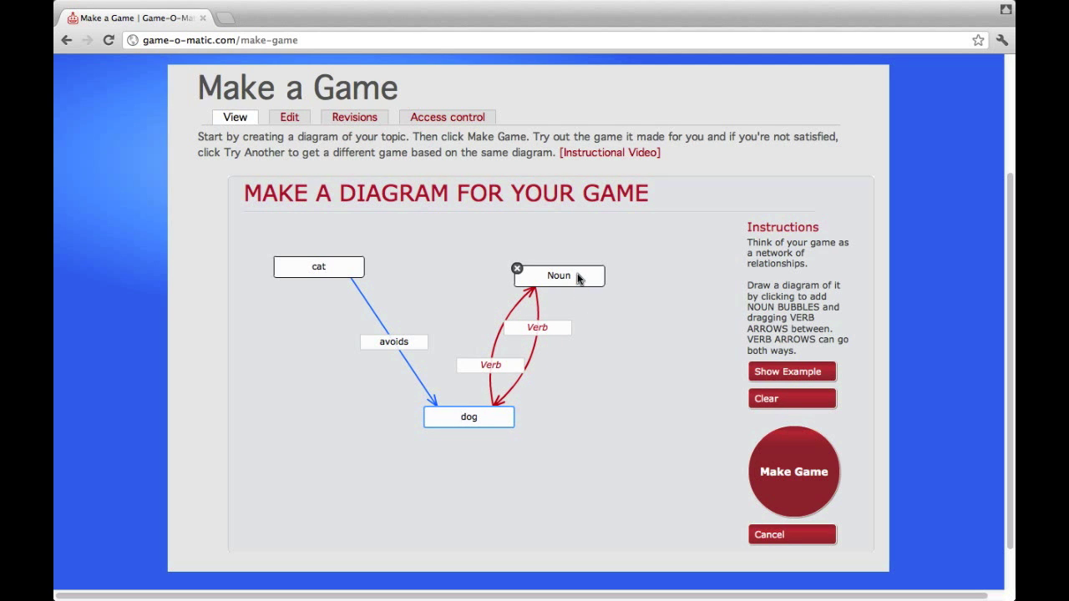
left_click(580, 280)
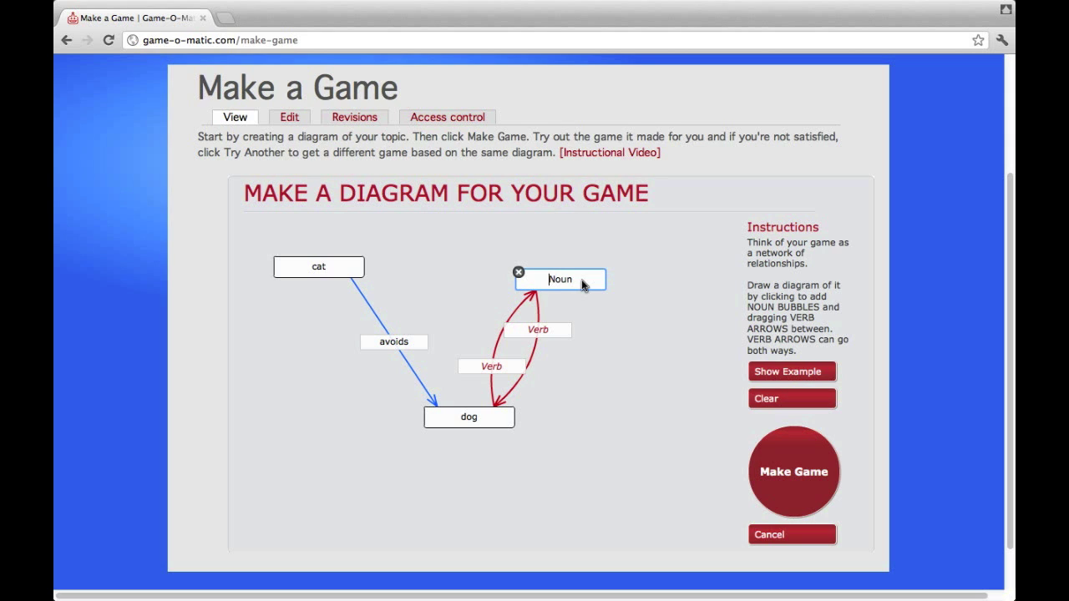
key("Delete")
key("Delete")
key("Delete")
key("Delete")
type("Obama")
mouse_move(596, 284)
key("BackSpace")
key("BackSpace")
type("dog catchers")
key("BackSpace")
Set the verb from dog catcher to dog to "chases" and the verb from dog to dog catcher to "flees"
left_click(545, 332)
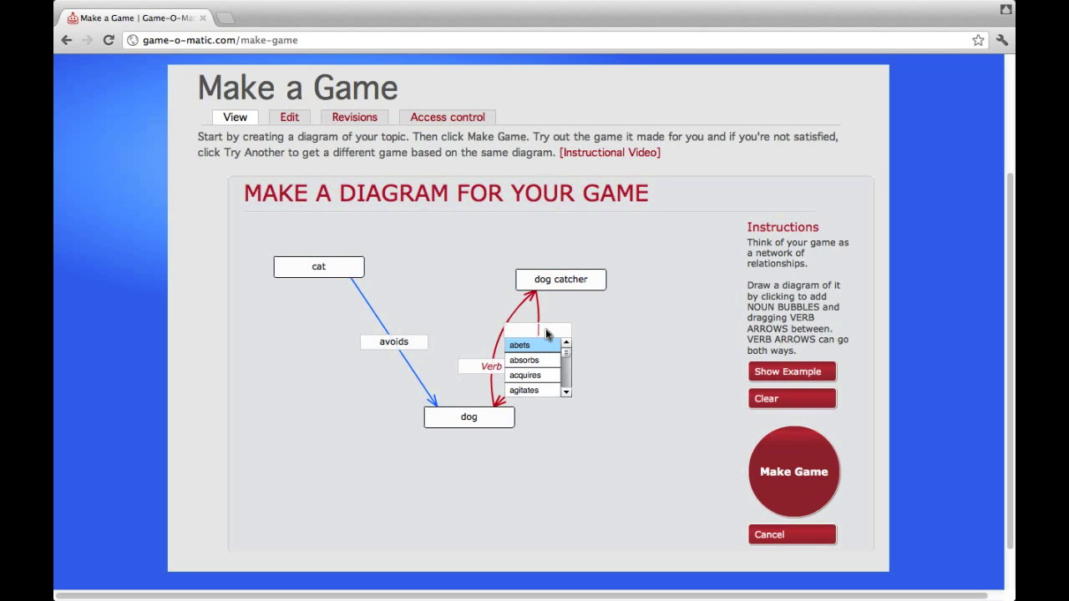
type("ch")
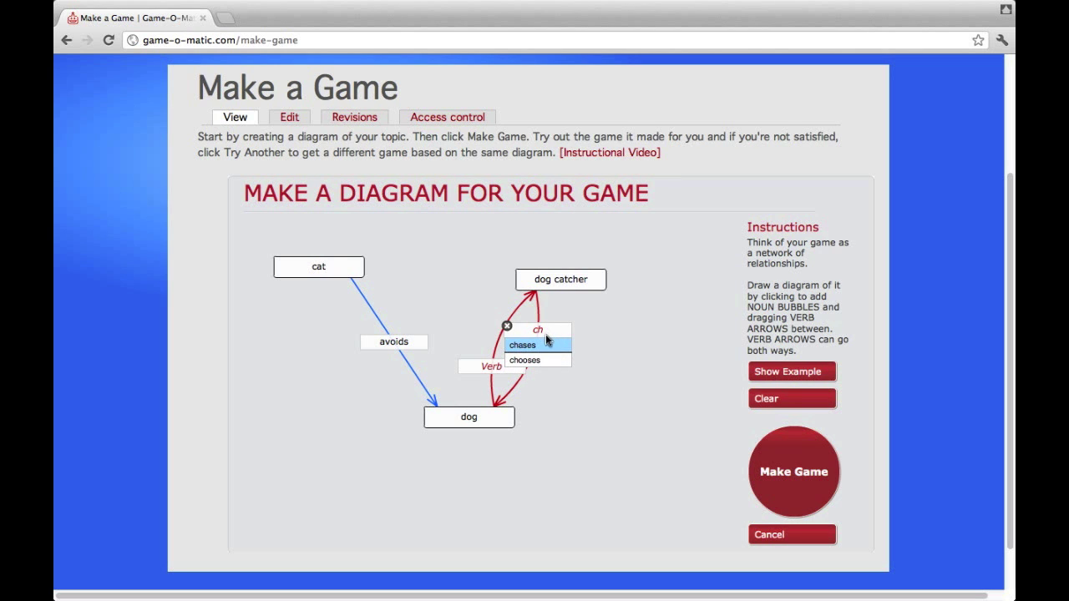
left_click(544, 343)
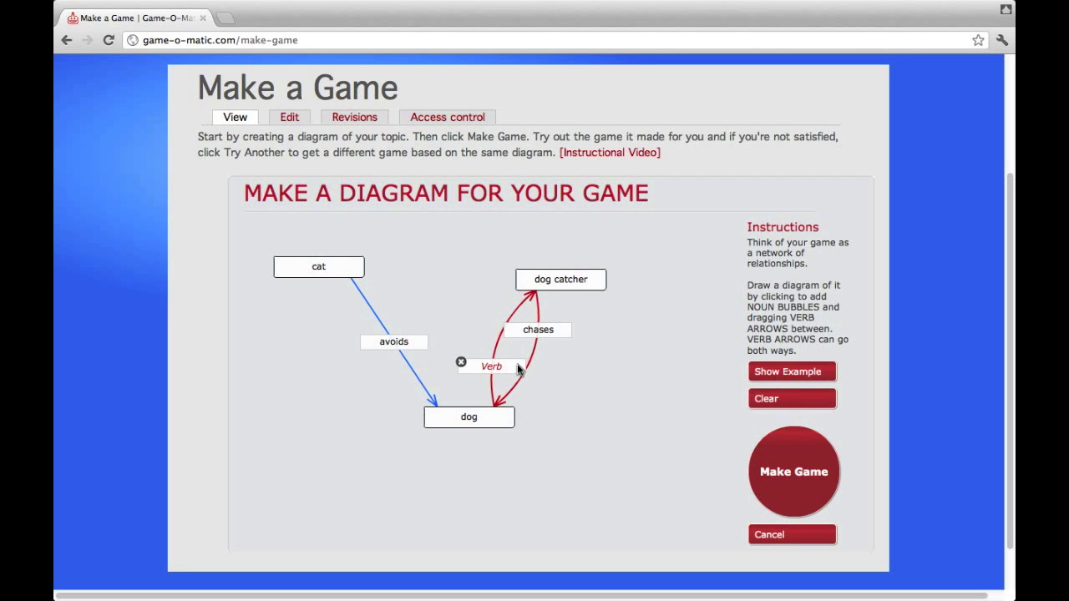
left_click(463, 365)
left_click_drag(521, 394, 520, 405)
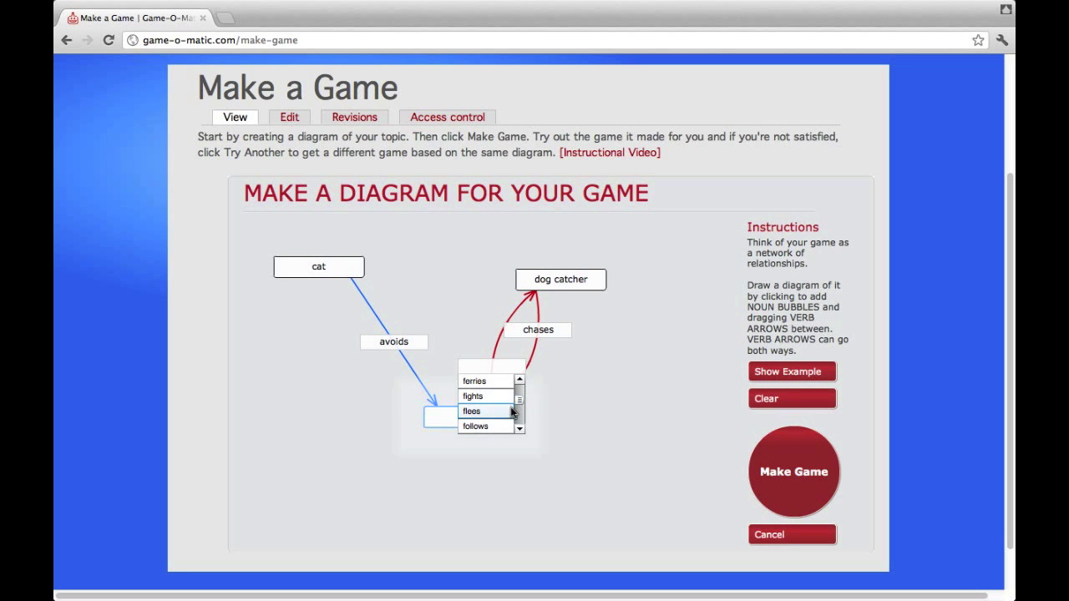
left_click(491, 412)
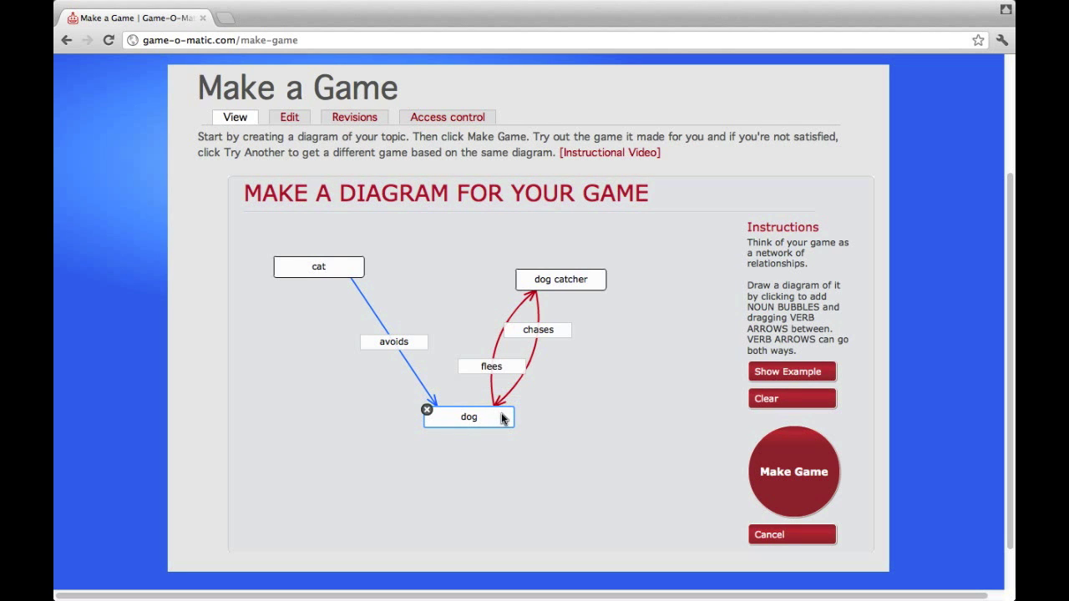
Delete the dog catcher bubble with its arrows and clear the rest of the diagram
mouse_move(526, 374)
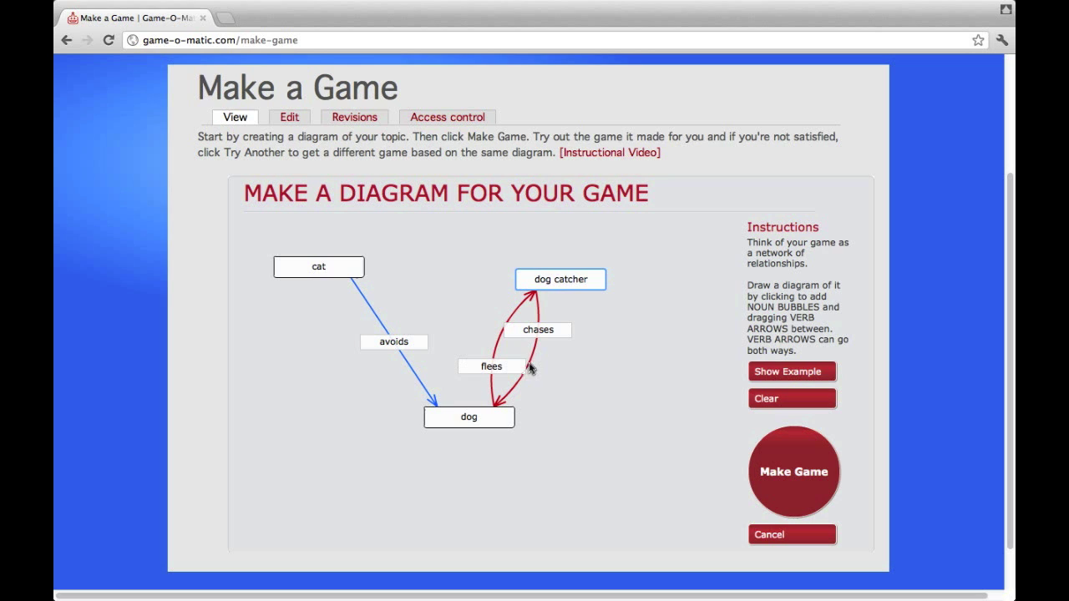
mouse_move(534, 286)
left_click(519, 272)
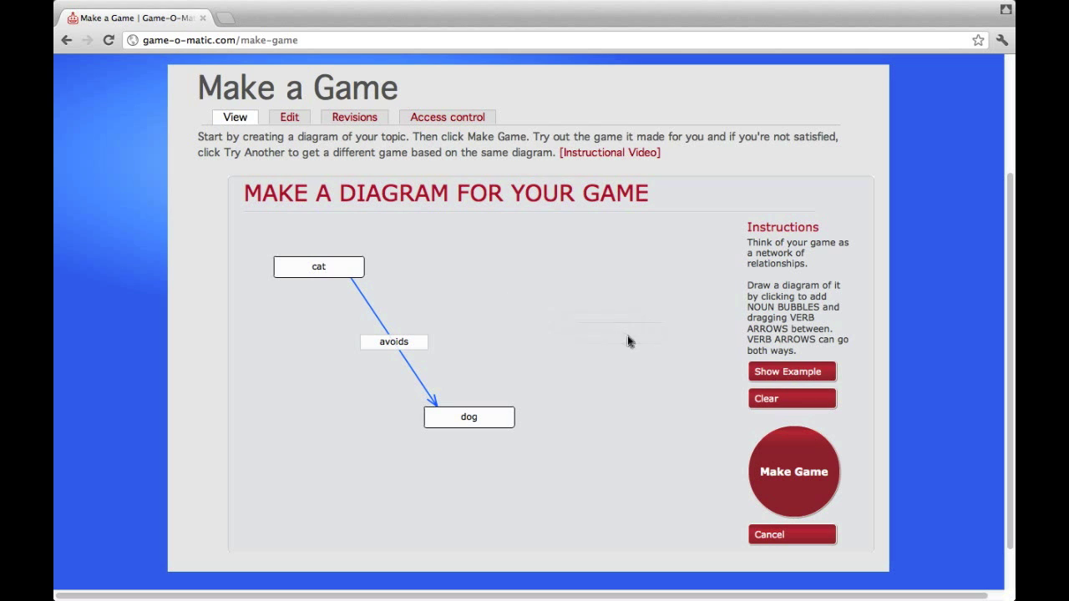
left_click(767, 400)
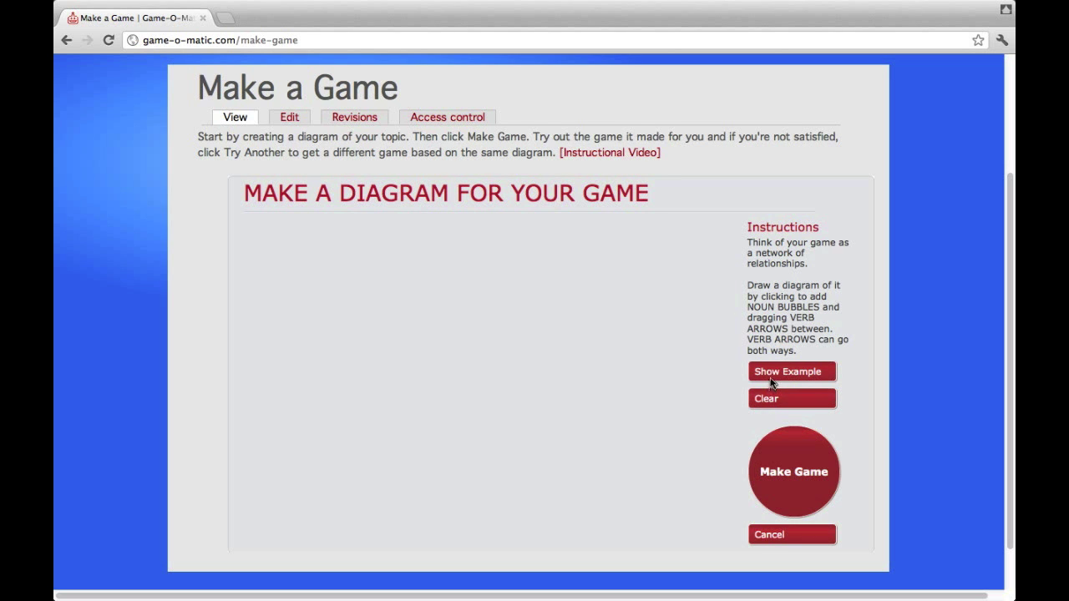
Load an example diagram and browse through several further examples
left_click(771, 373)
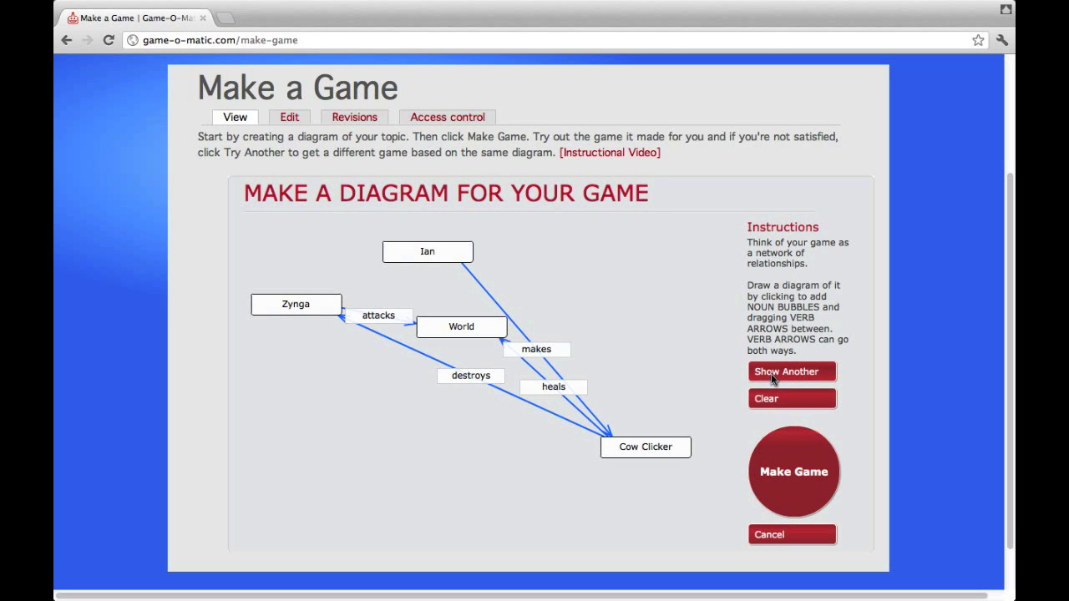
left_click(771, 373)
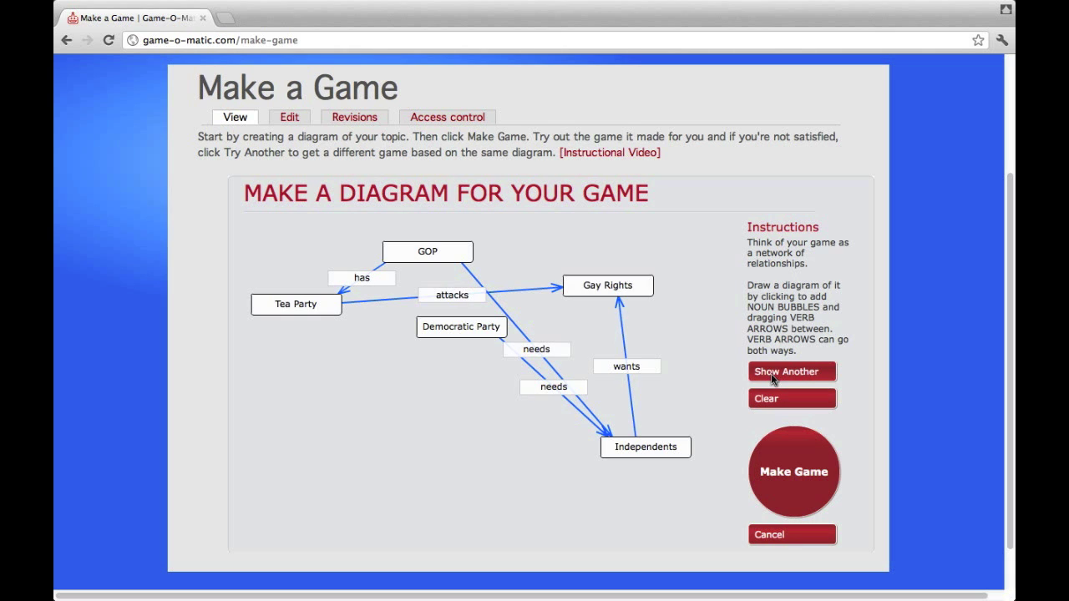
left_click(771, 374)
left_click(771, 373)
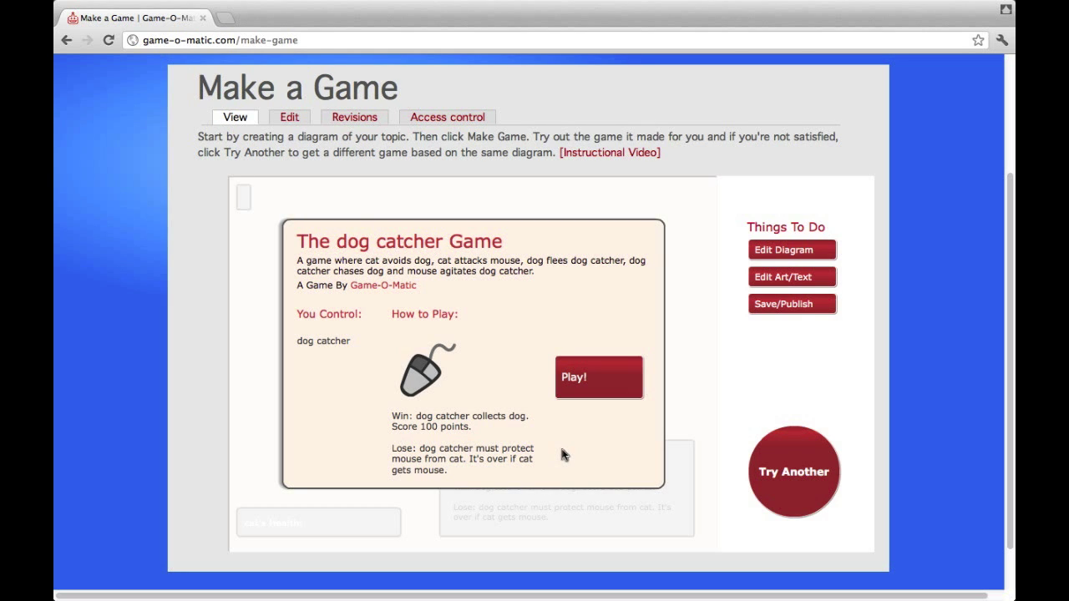
Start the generated dog catcher game, pause it, and restart it for another round
left_click(597, 379)
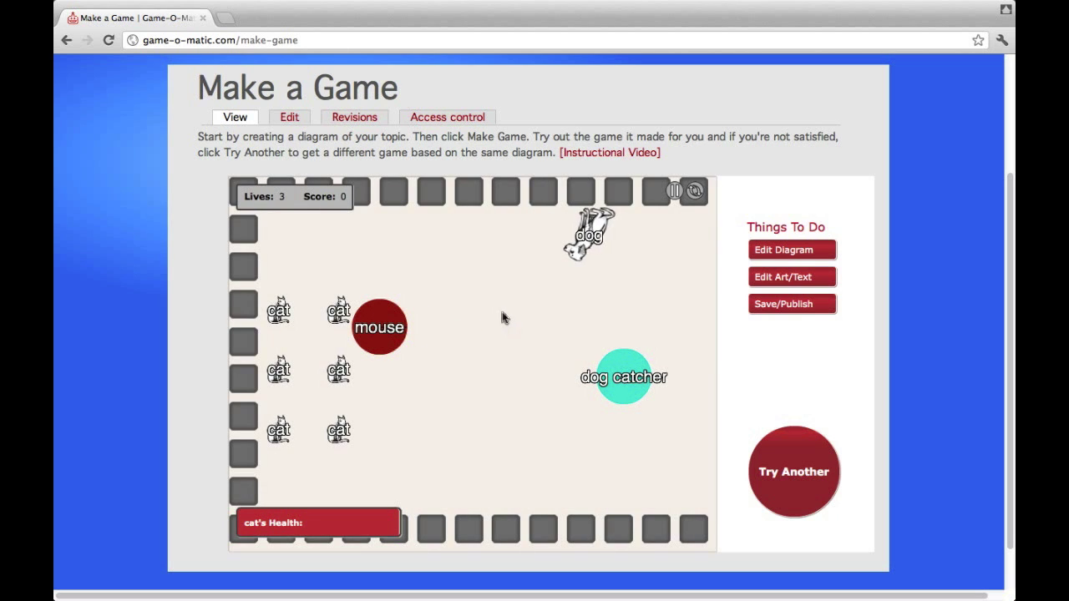
left_click(672, 194)
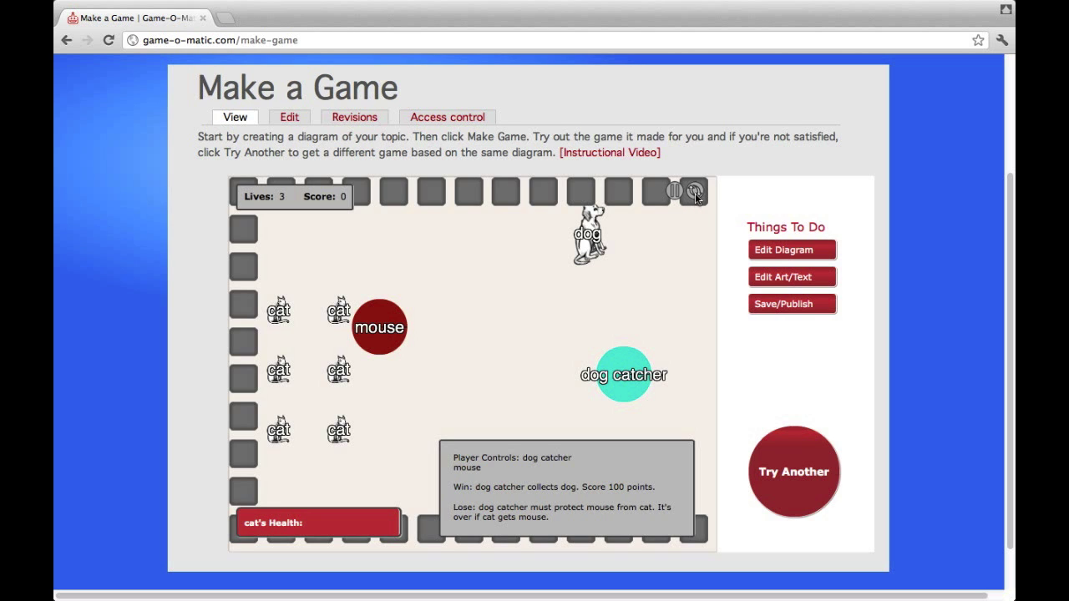
left_click(696, 192)
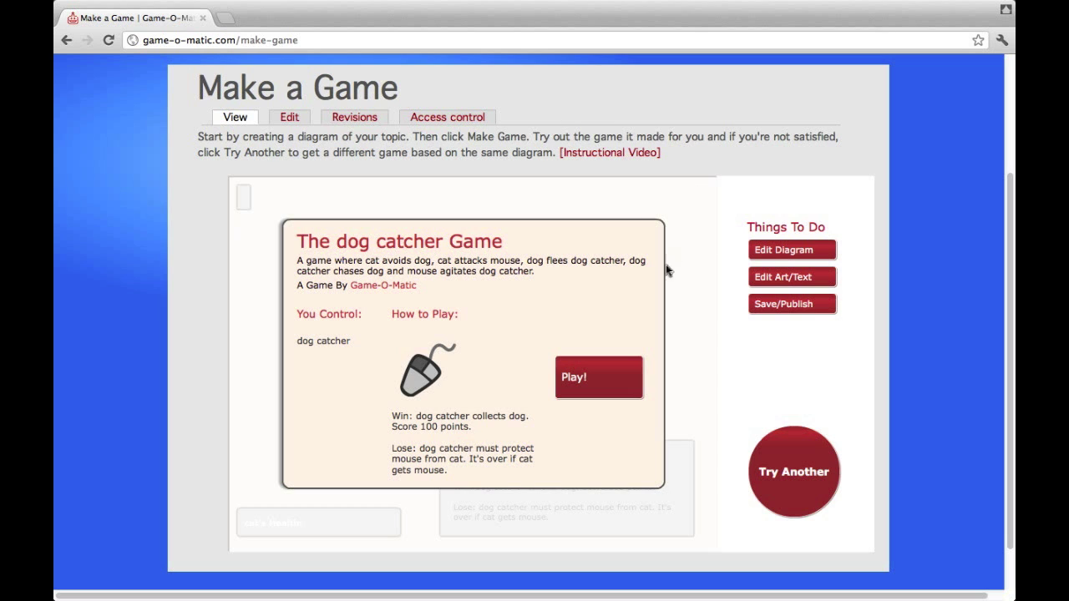
left_click(610, 378)
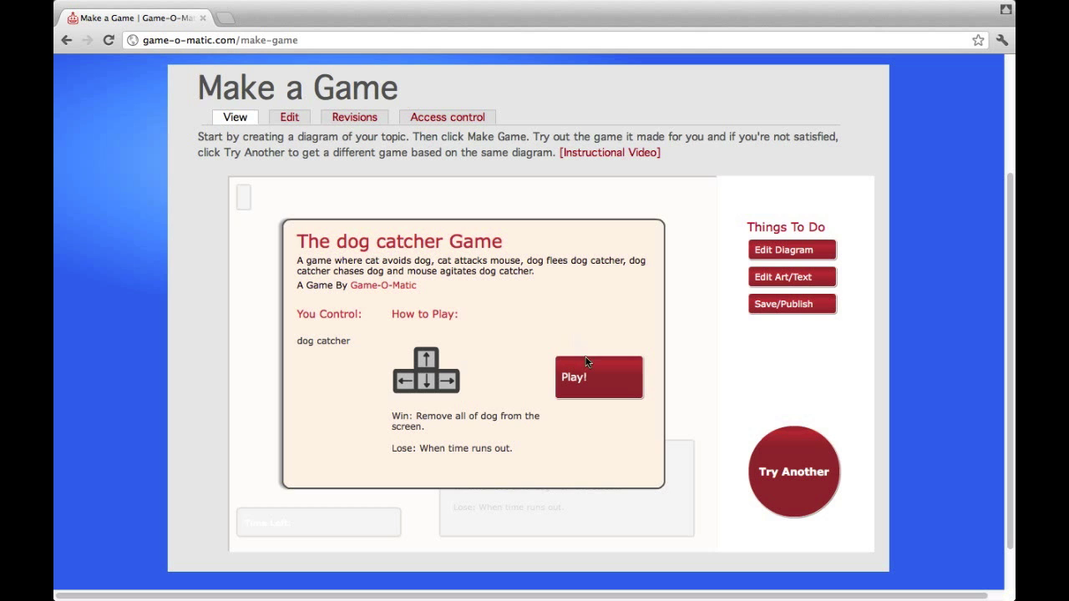
Try out two more generated variants of the dog catcher game and request another one
left_click(596, 375)
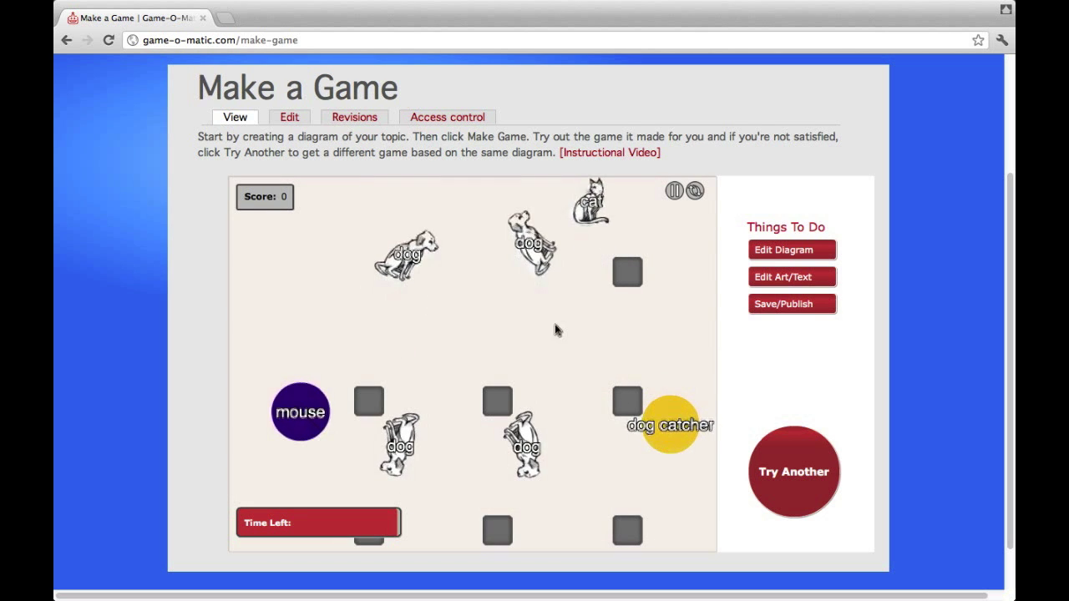
left_click(614, 377)
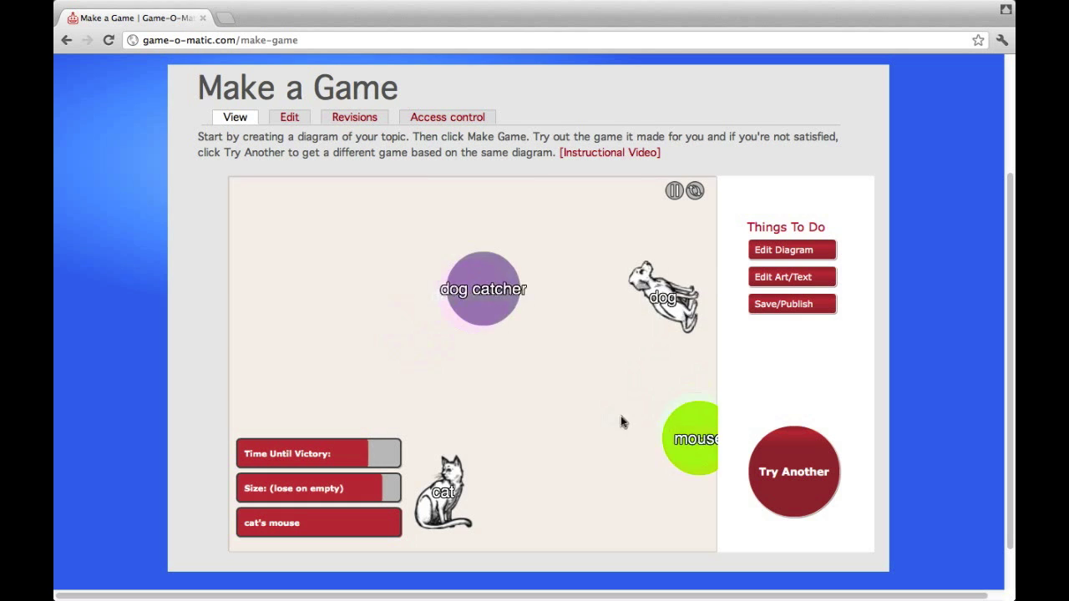
left_click(772, 468)
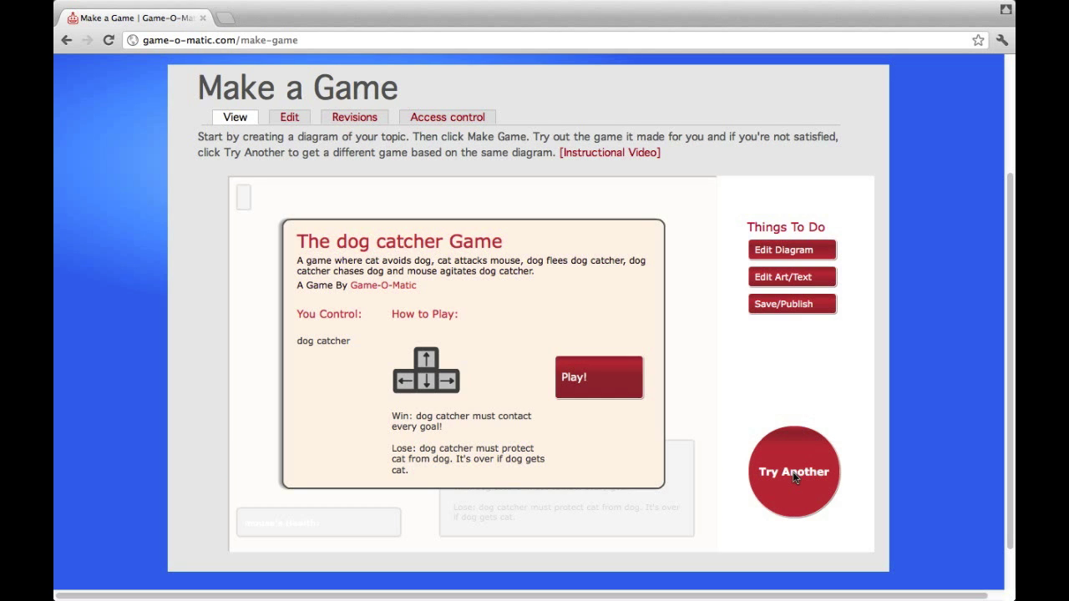
Open the game's diagram for editing, and open its art and text customization to check the cat and dog images
left_click(785, 256)
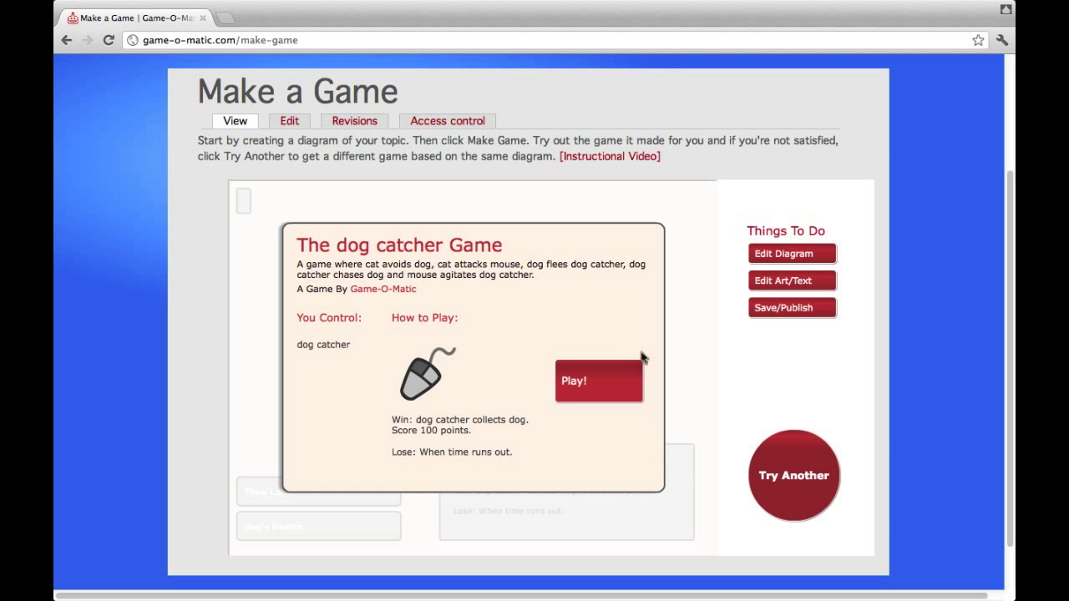
left_click(763, 281)
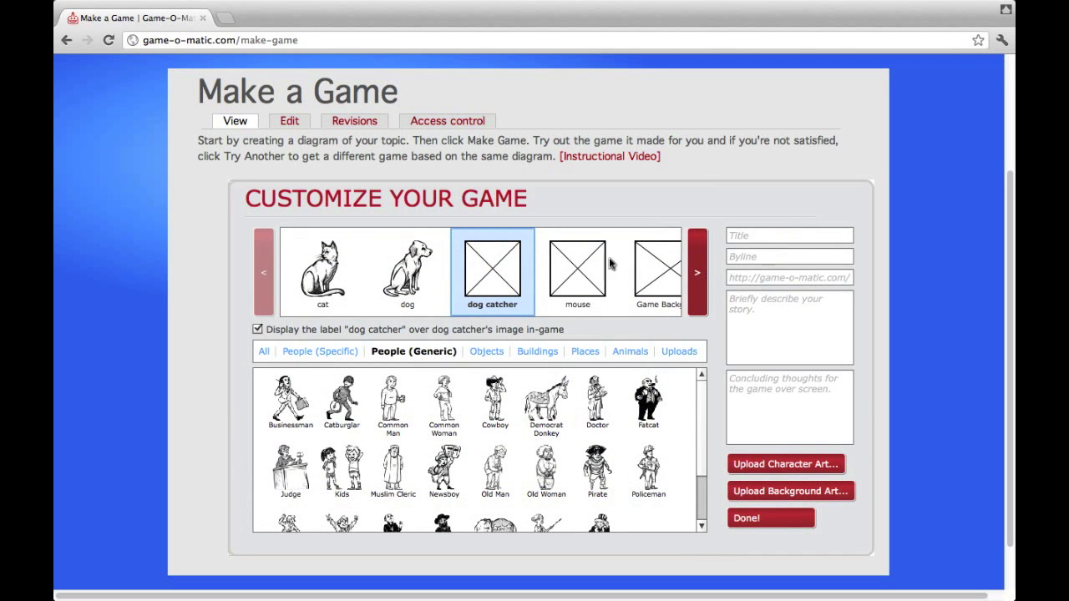
left_click(331, 277)
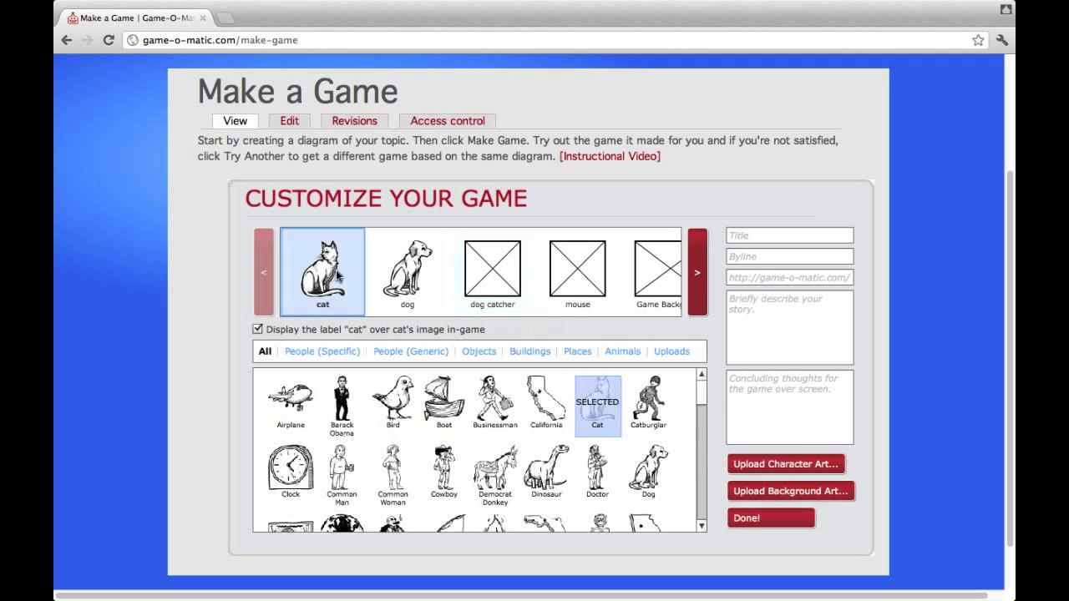
left_click(405, 281)
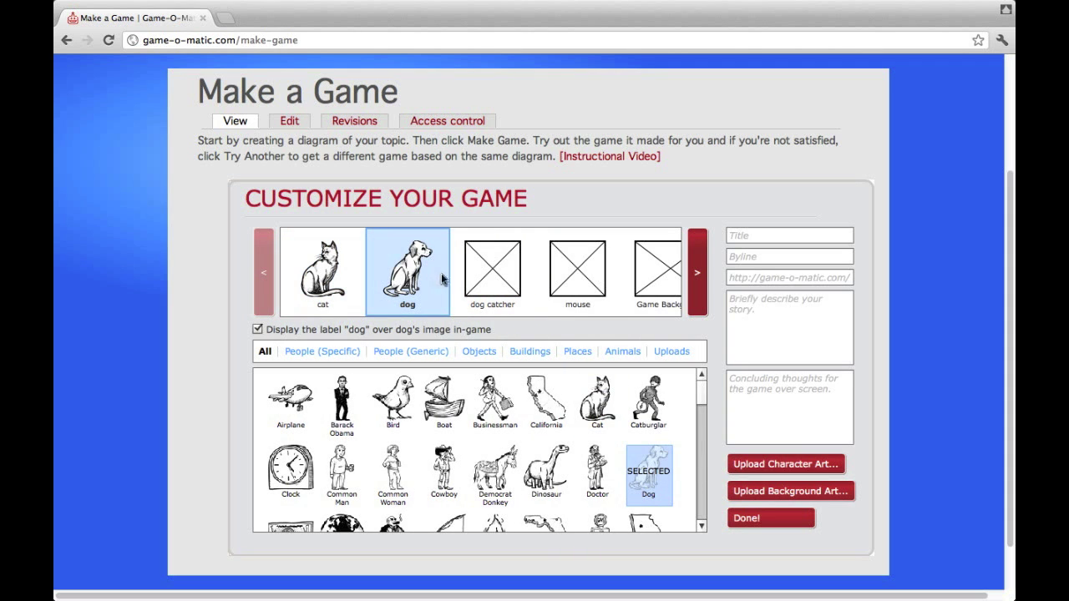
Browse the art categories for the dog catcher and assign it the Policeman image from People (Generic)
left_click(489, 278)
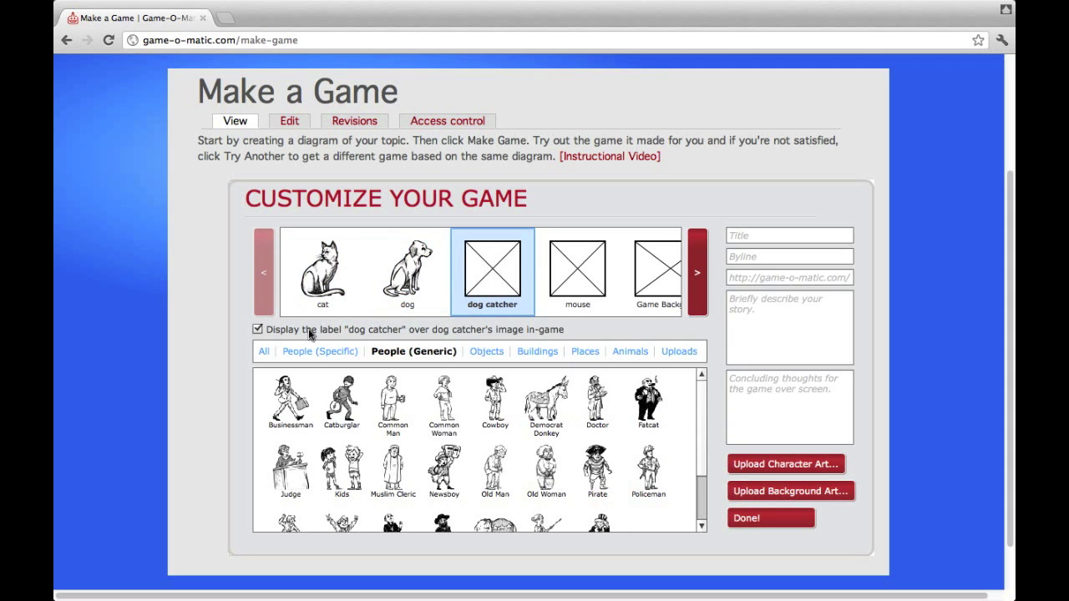
left_click(266, 354)
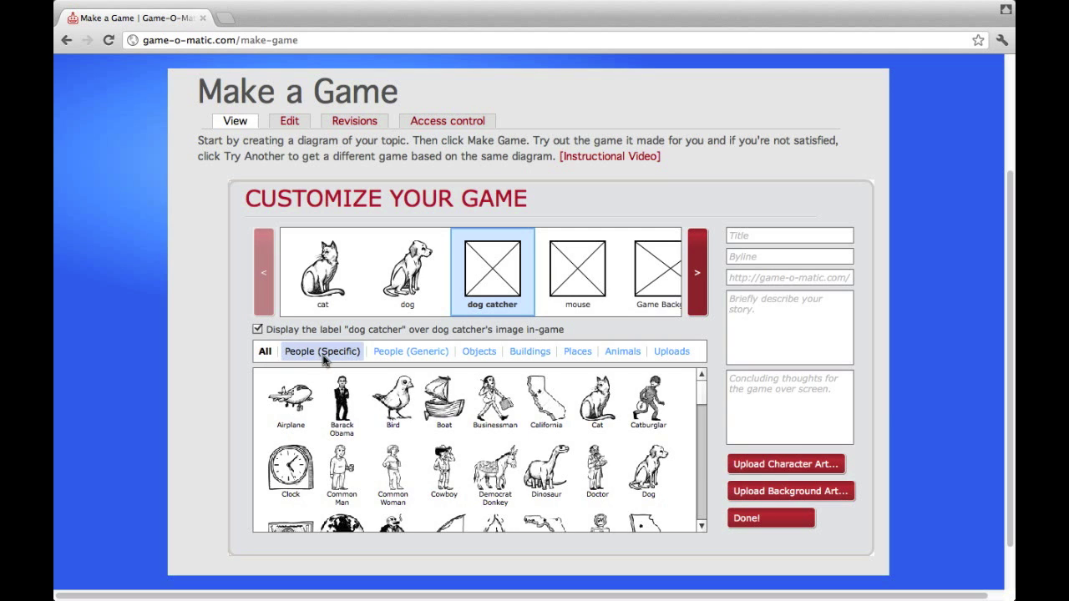
left_click(315, 355)
left_click(413, 354)
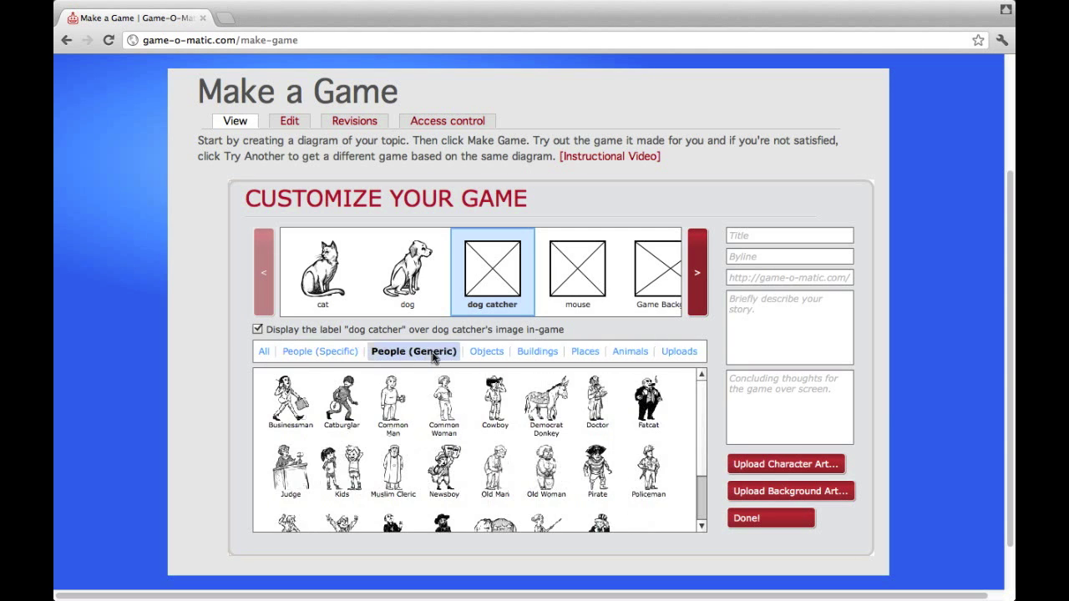
left_click(489, 352)
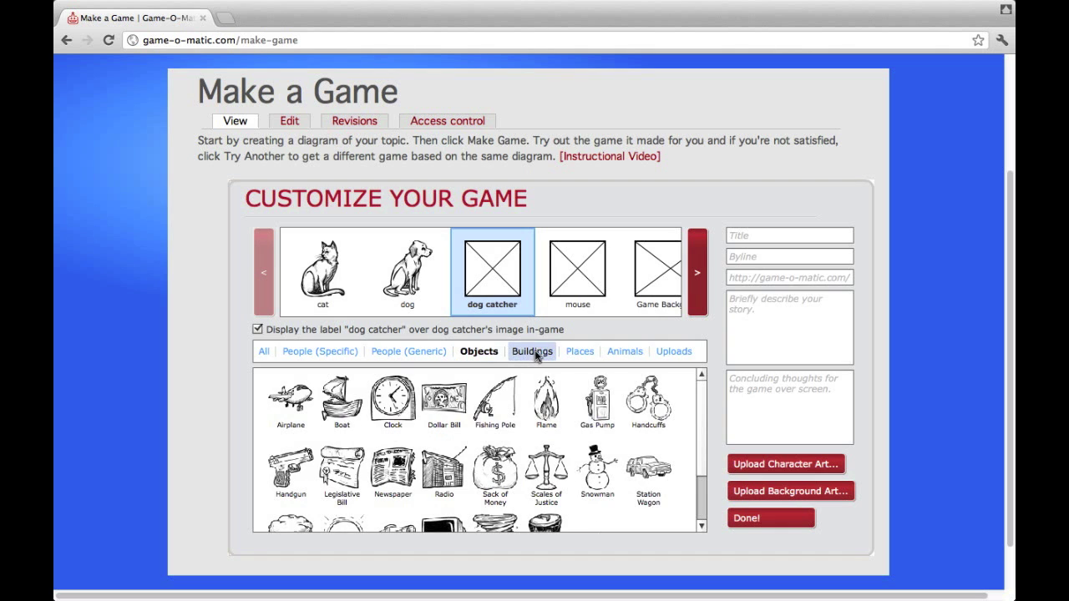
left_click(544, 355)
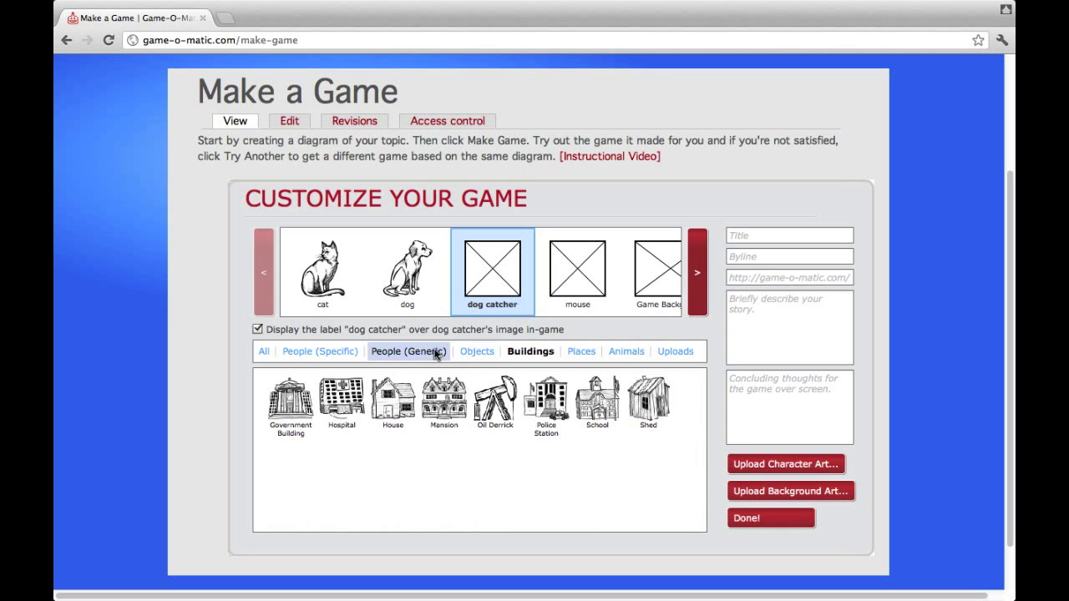
left_click(435, 353)
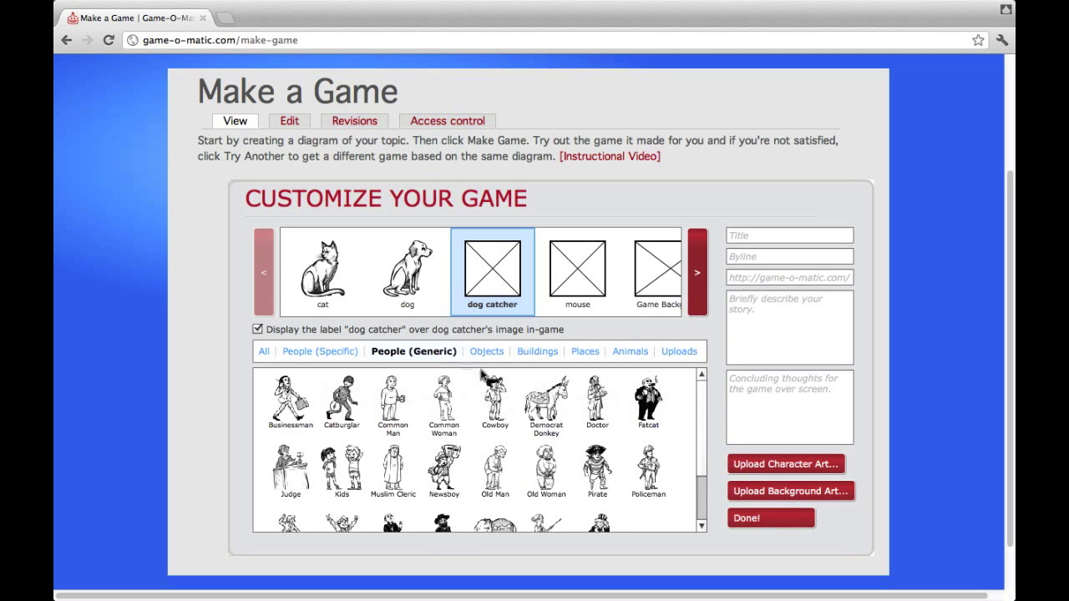
left_click(658, 477)
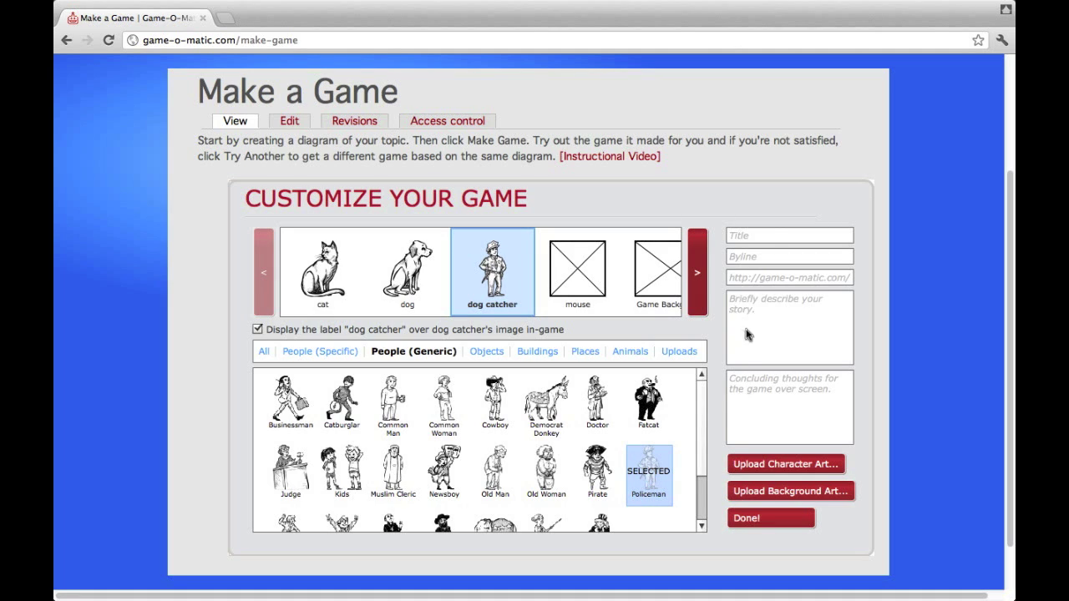
Fill in the title "Cat and Mouse Game", the author's byline, link game-o-matic.com, story description "Don't get caught!" and concluding text "The End!"
left_click(768, 236)
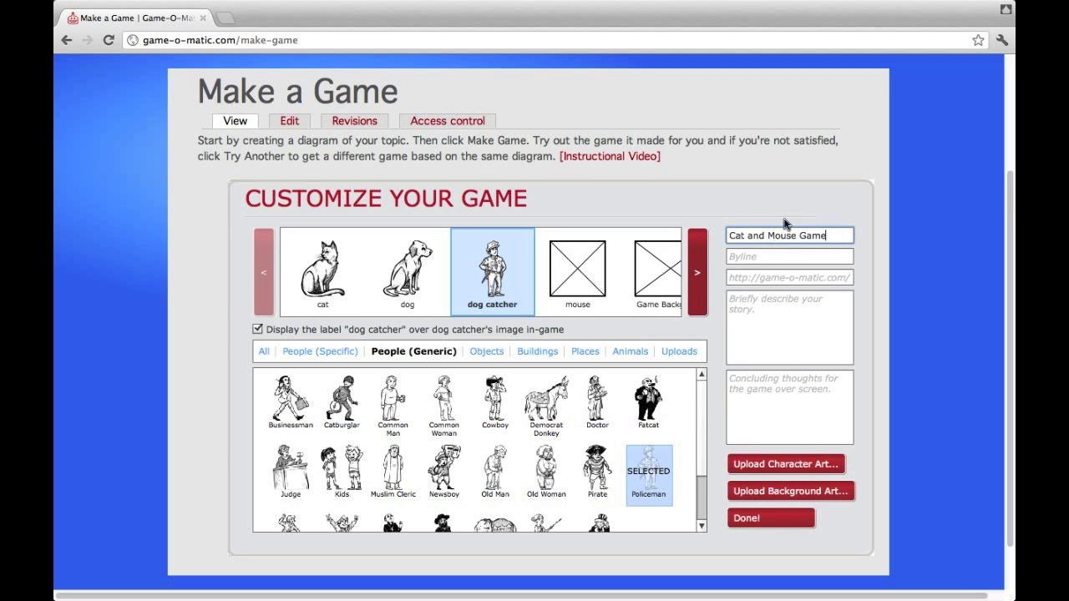
left_click(784, 259)
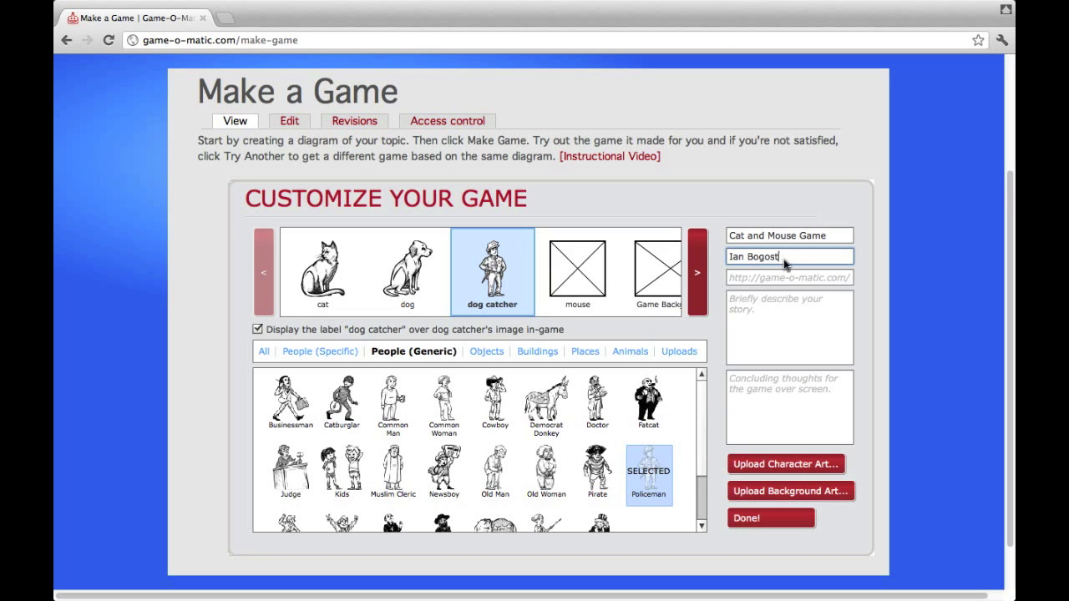
left_click(786, 277)
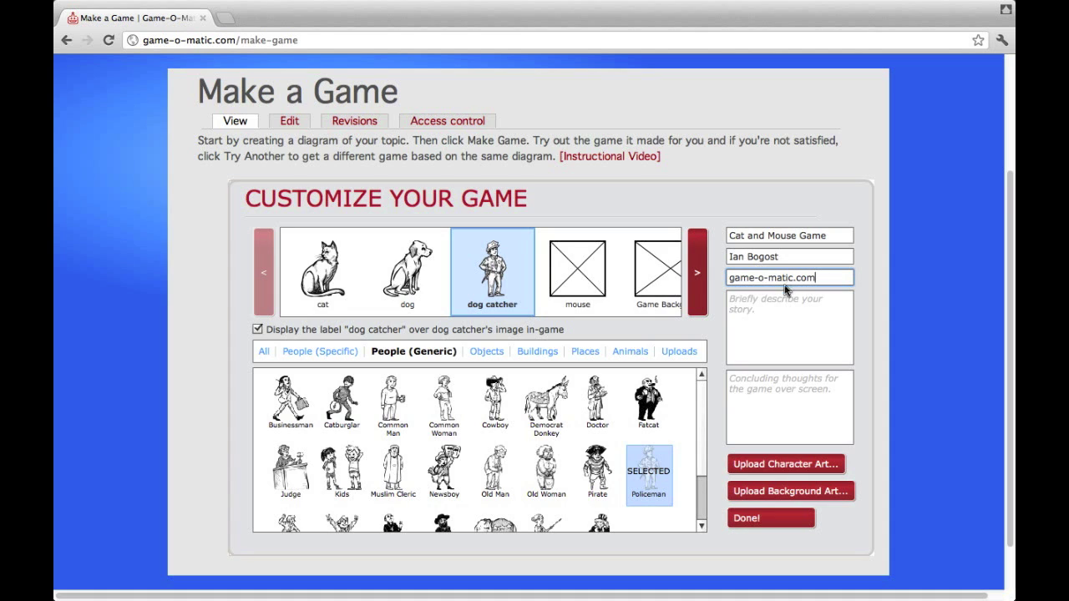
left_click(775, 311)
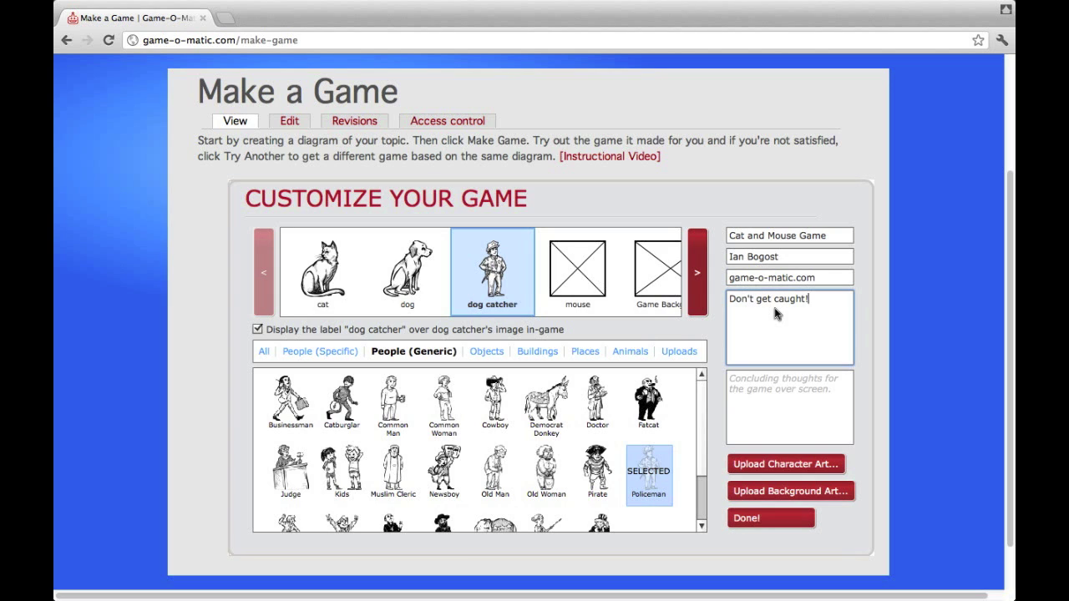
left_click(763, 394)
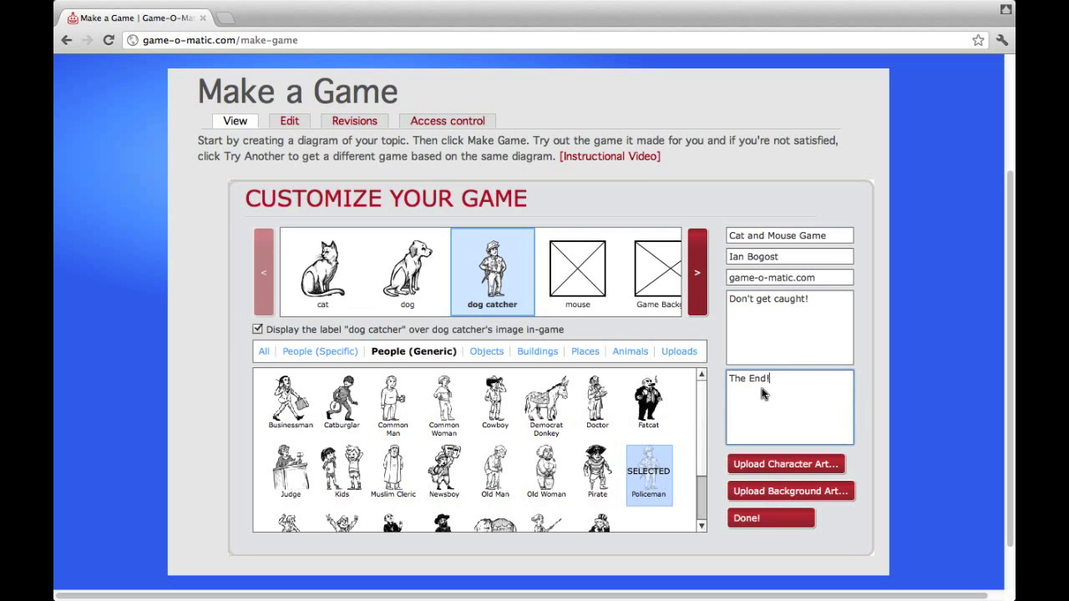
mouse_move(656, 399)
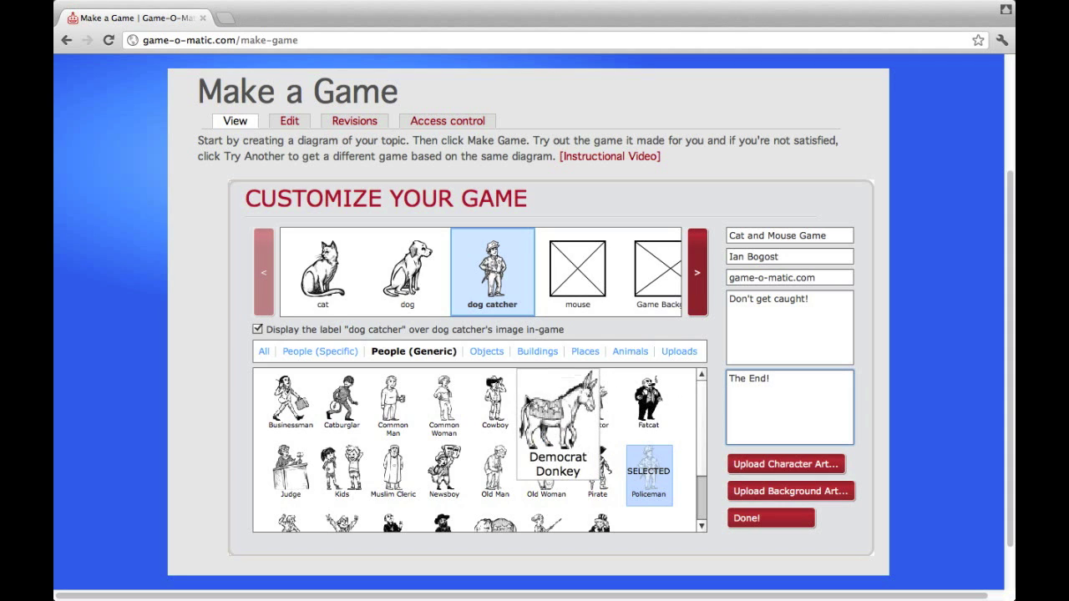
mouse_move(495, 400)
mouse_move(454, 422)
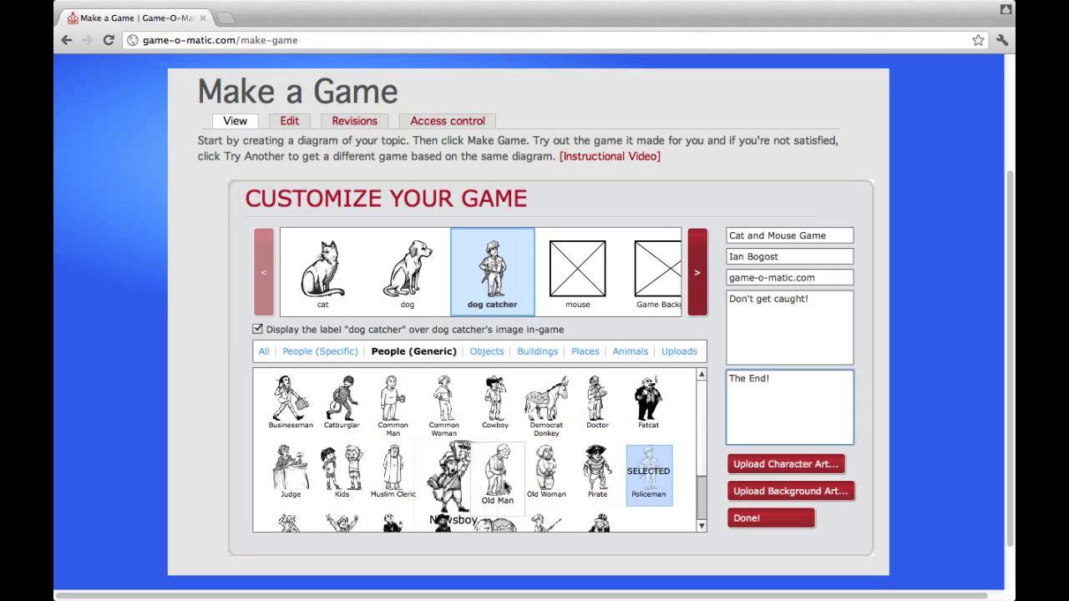
mouse_move(531, 485)
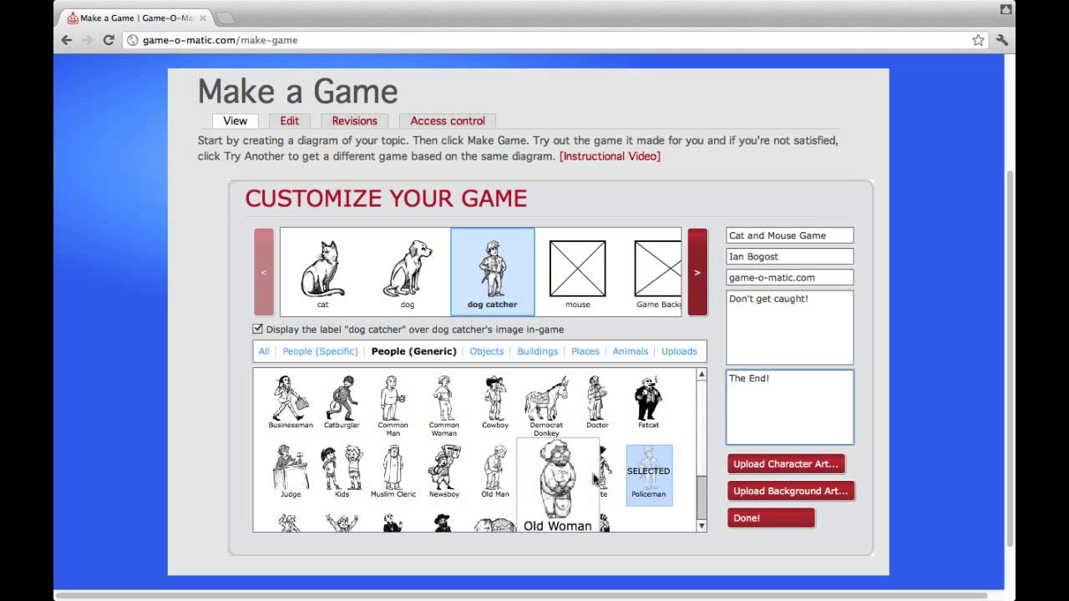
mouse_move(608, 483)
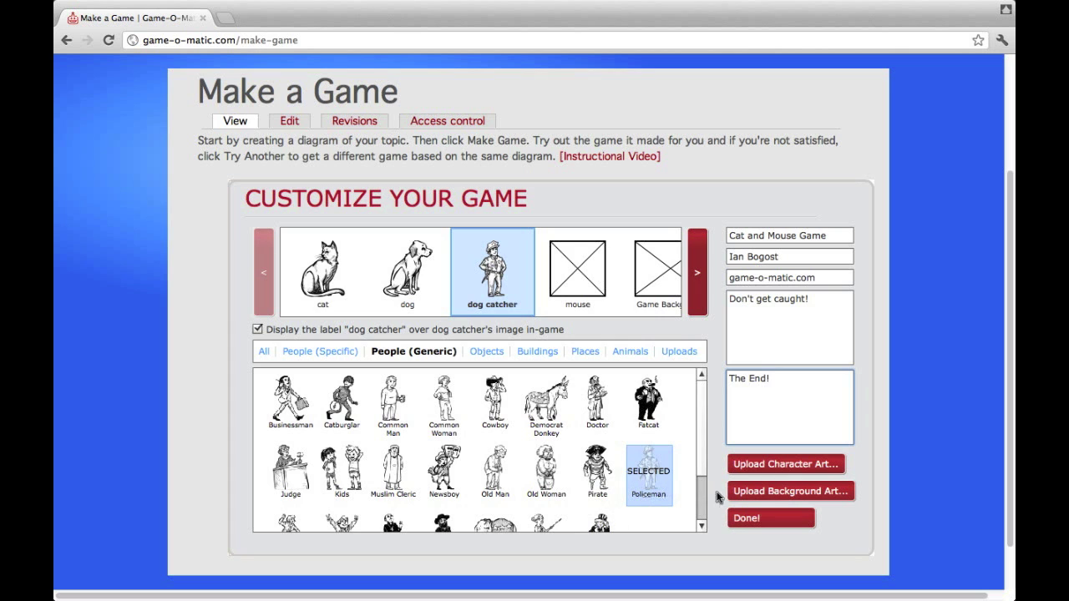
Upload a custom character image with the title "mouse"
left_click(766, 464)
left_click(604, 374)
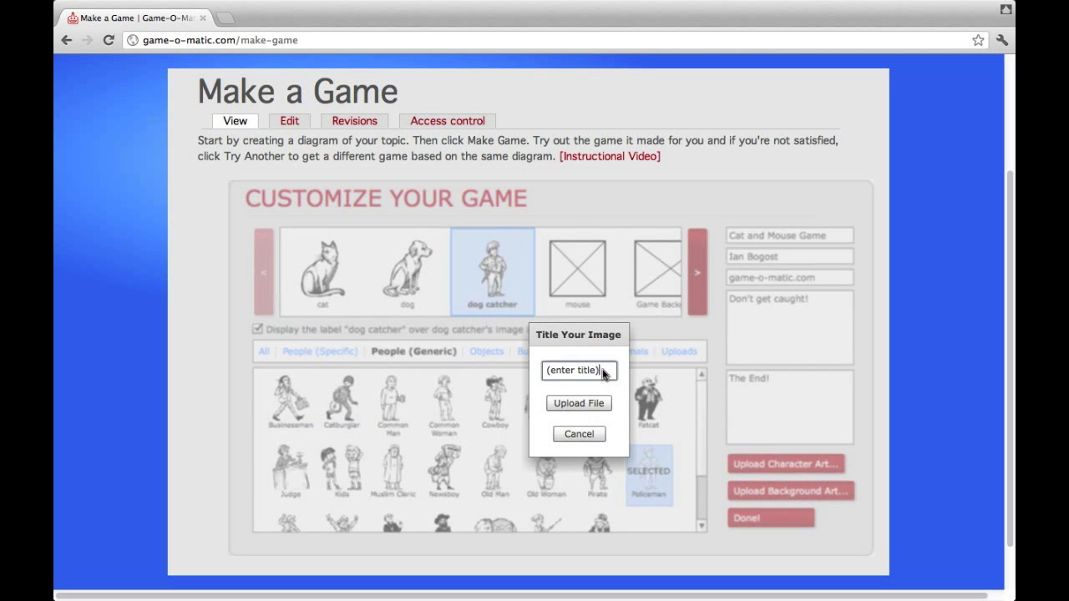
left_click_drag(602, 374, 524, 368)
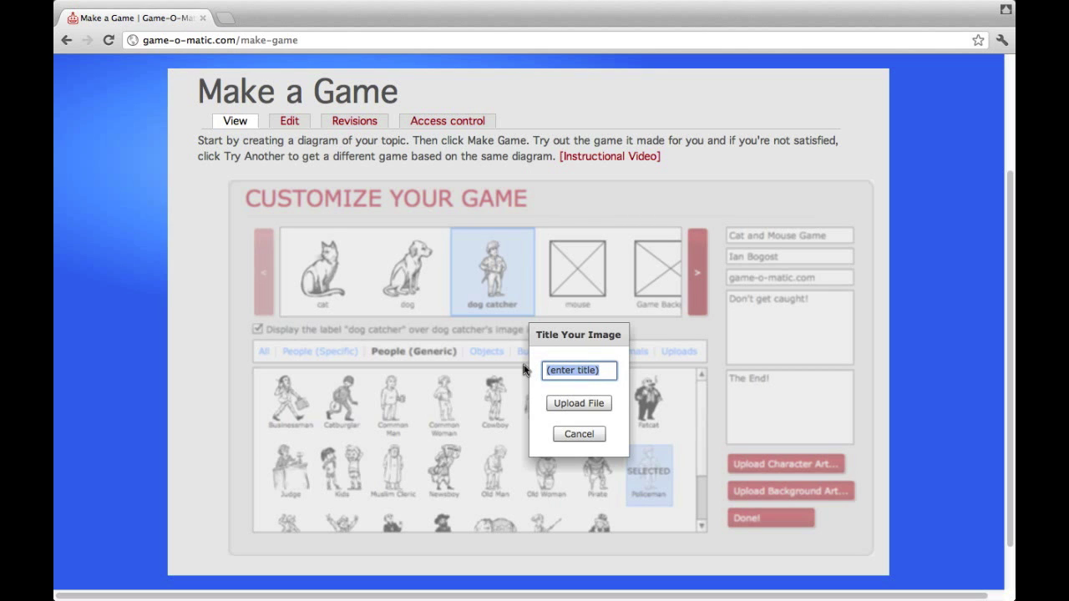
type("mouse")
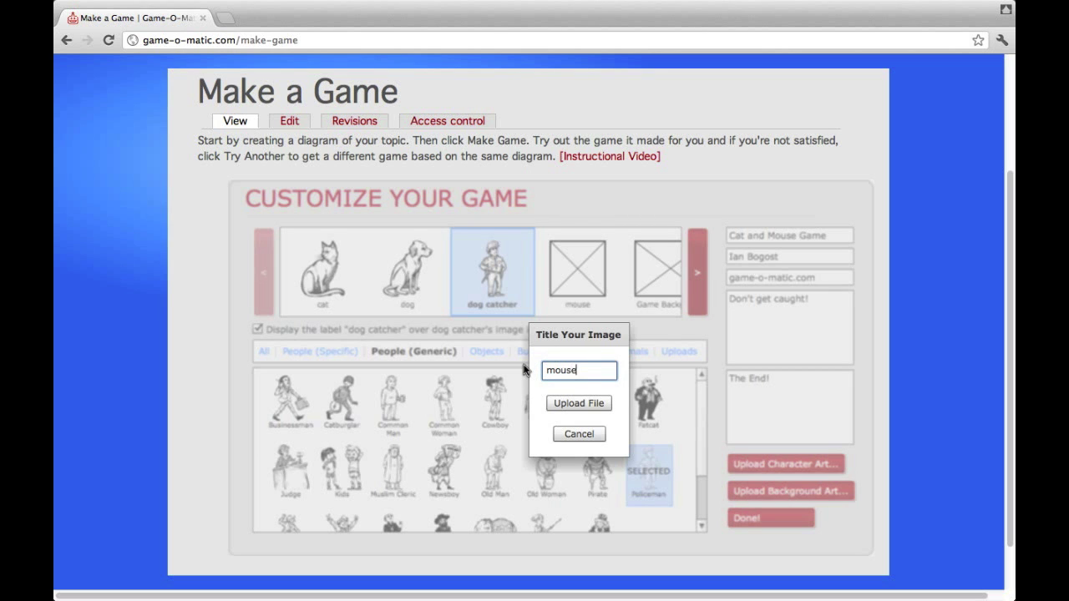
left_click(577, 403)
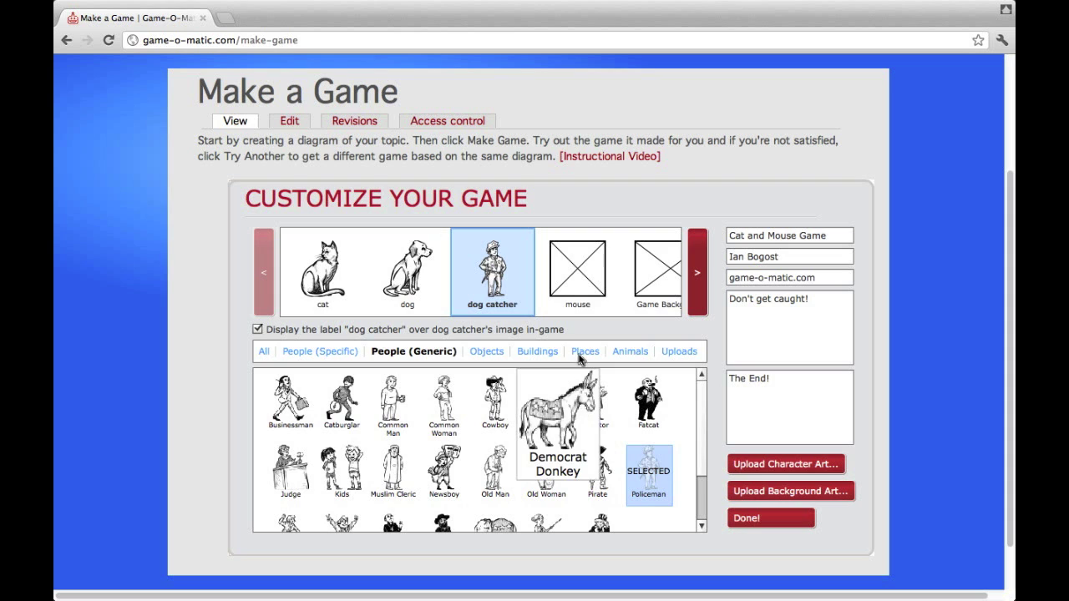
Assign the uploaded mouse image to the mouse character and turn off its in-game label
left_click(585, 288)
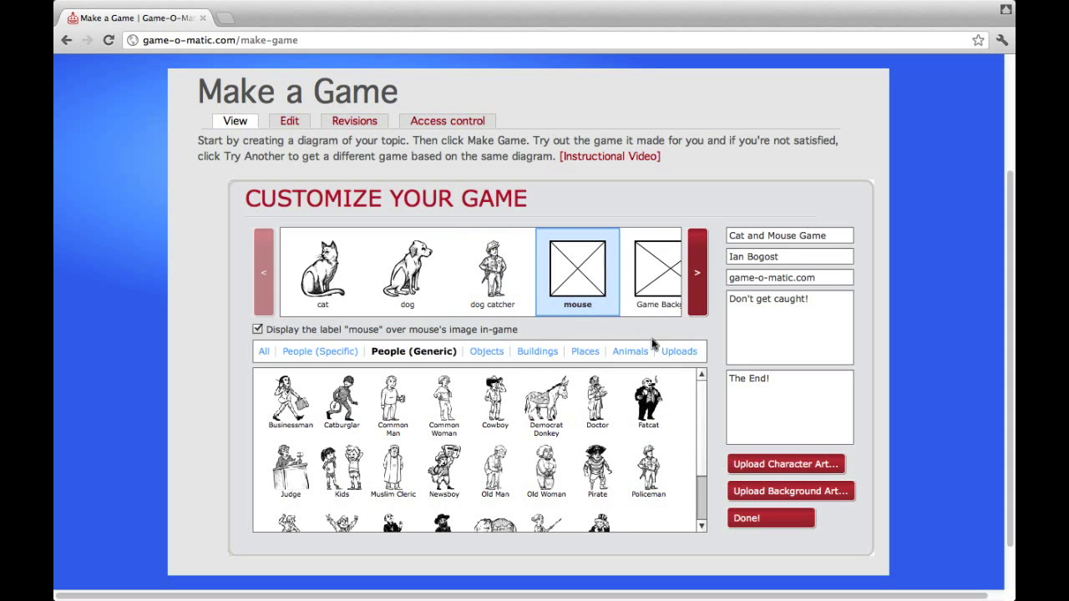
left_click(677, 351)
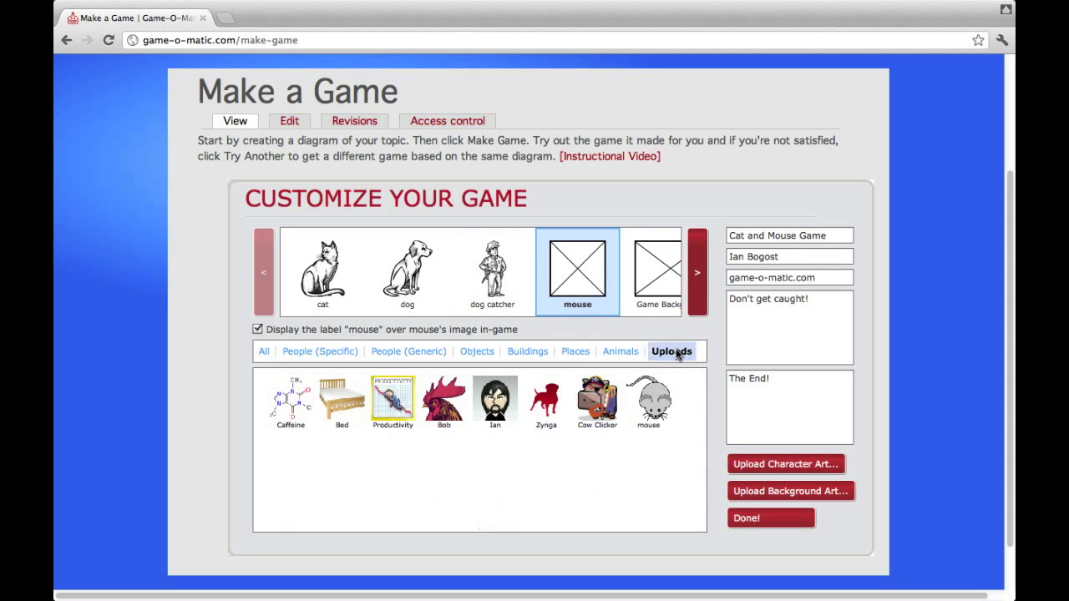
left_click(660, 414)
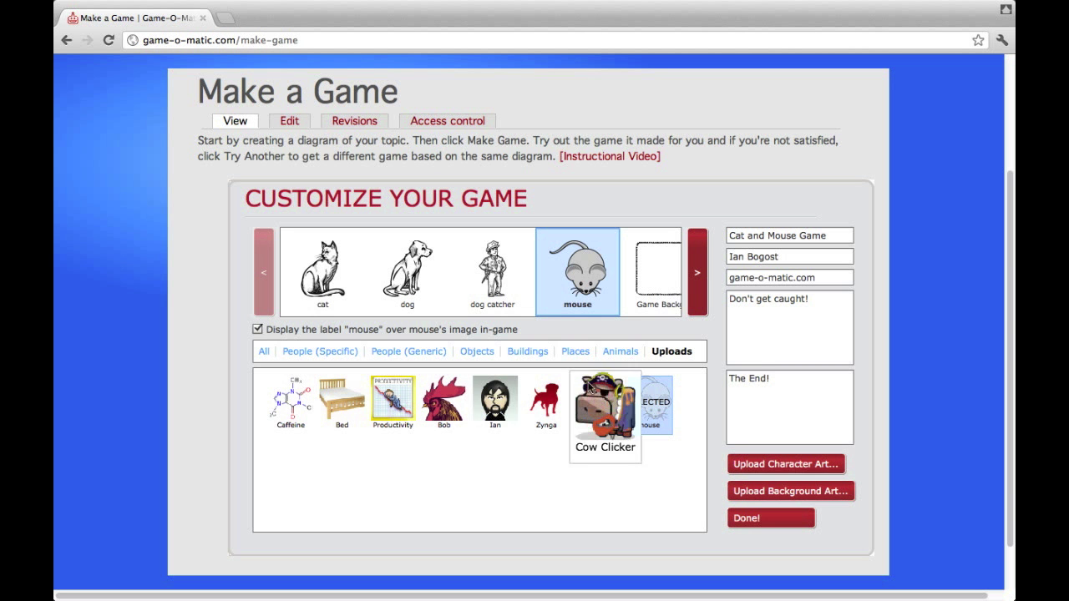
left_click(258, 329)
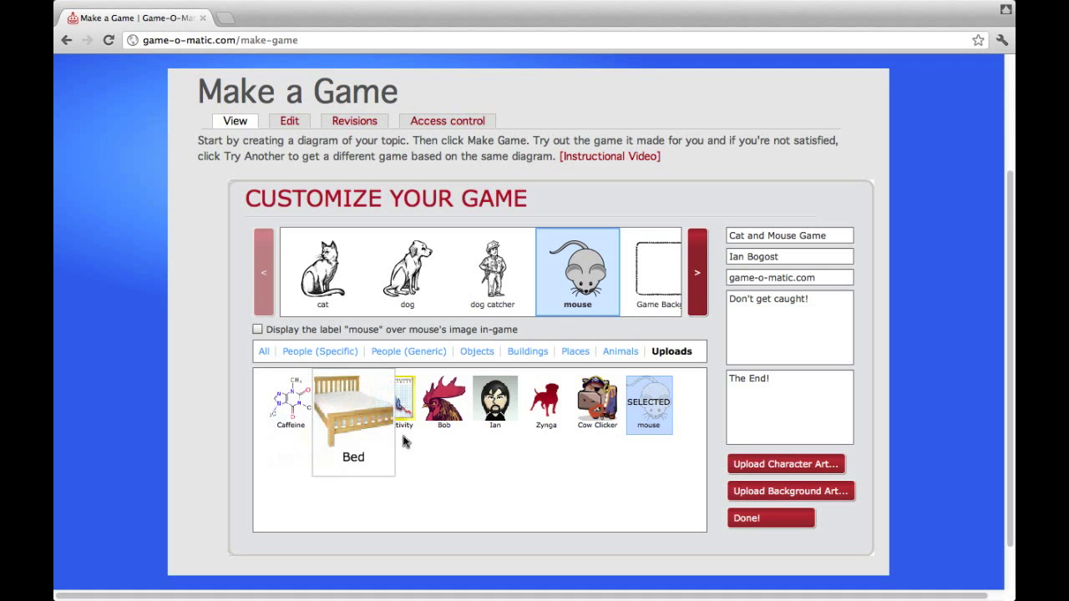
Finish the customization and start a round of the Cat and Mouse Game
left_click(740, 516)
left_click(692, 197)
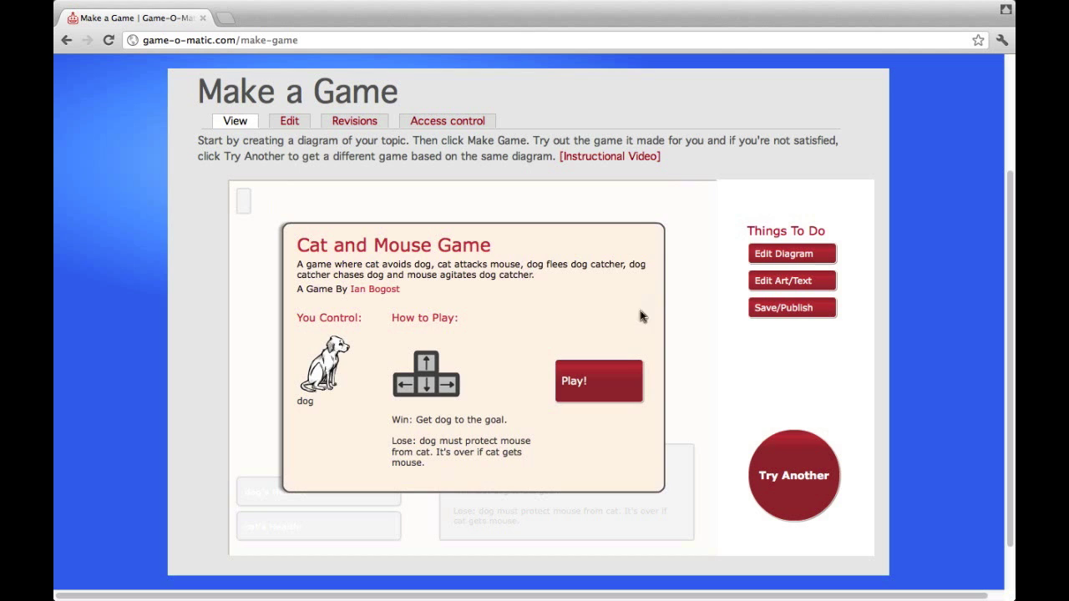
left_click(614, 382)
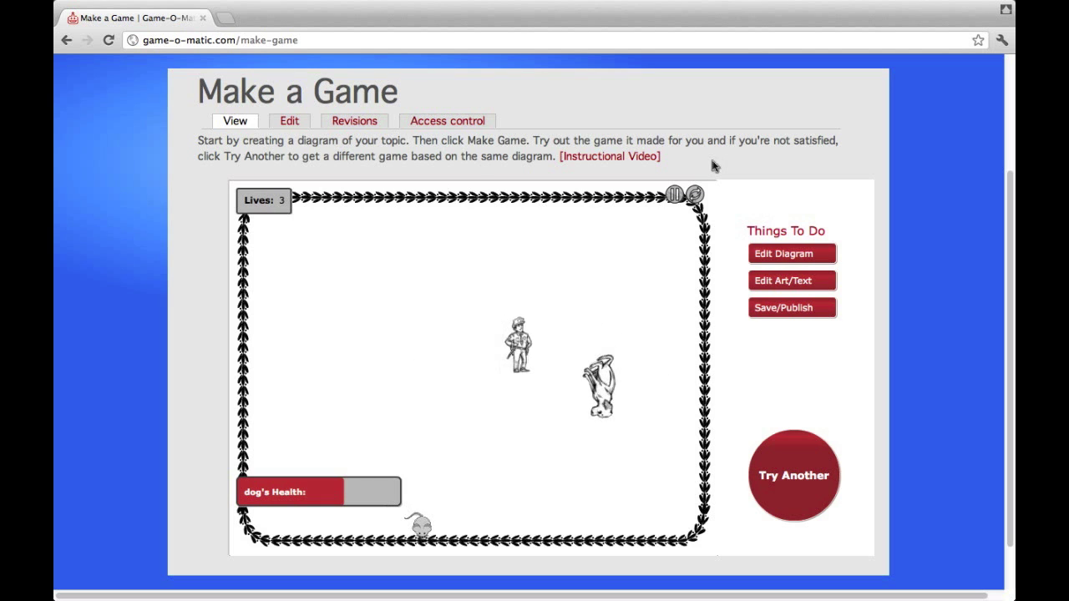
Pause and restart the Cat and Mouse Game, and open its save and publish options
left_click(675, 195)
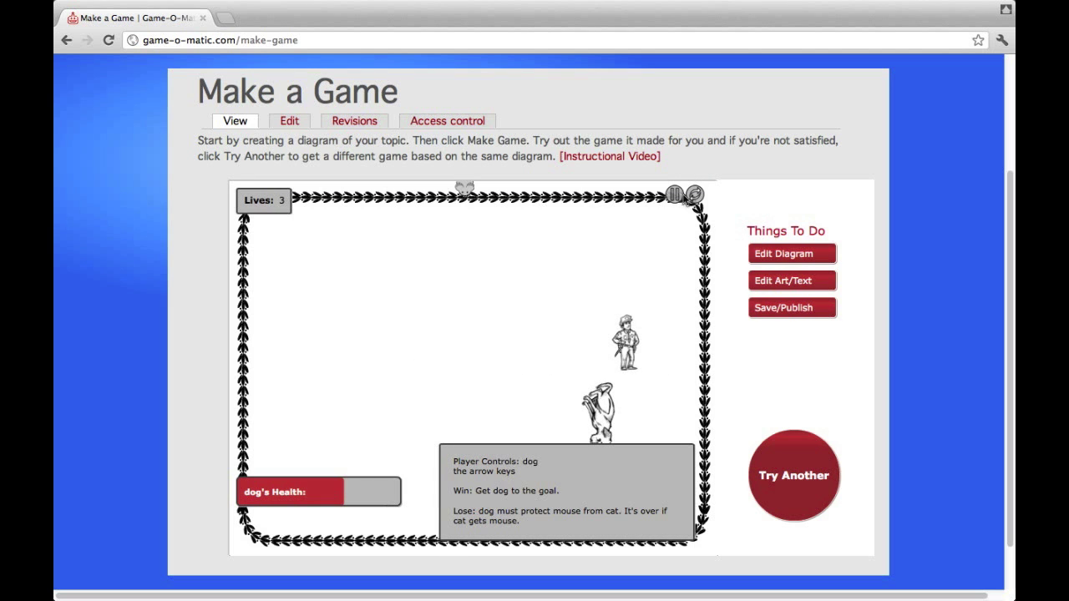
left_click(694, 194)
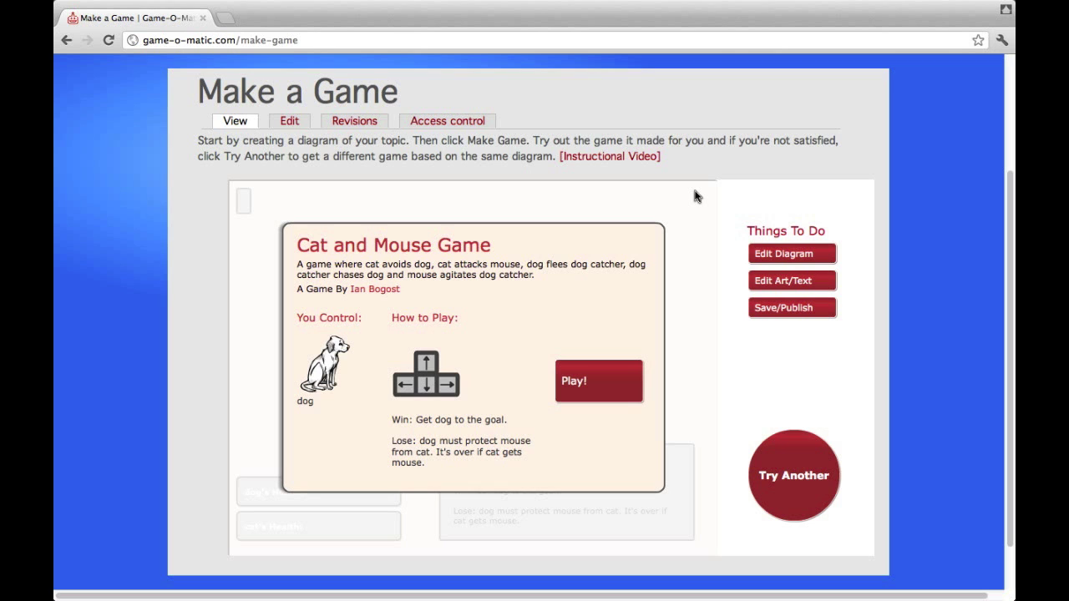
left_click(785, 309)
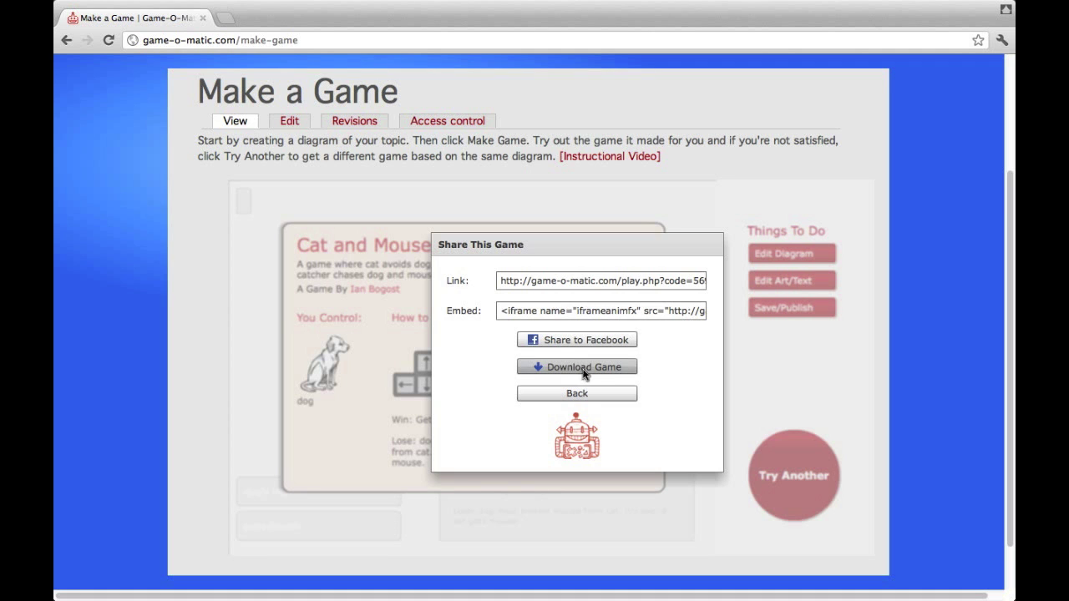
In the new diagram, label the uppermost noun "Knight Foundation" and the noun it makes "grant"
type("K")
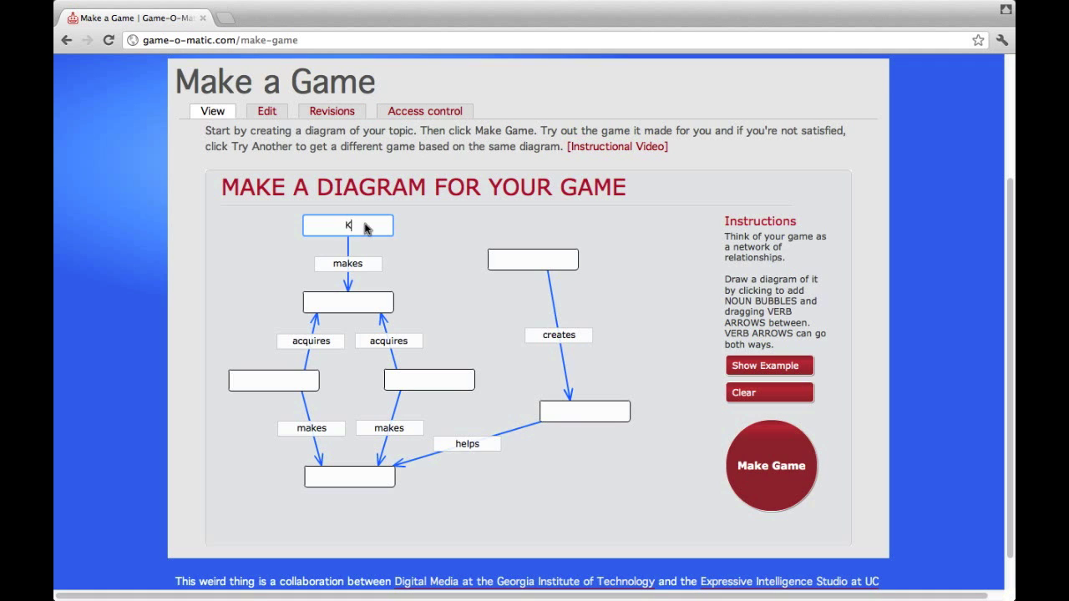
type("night Foundation")
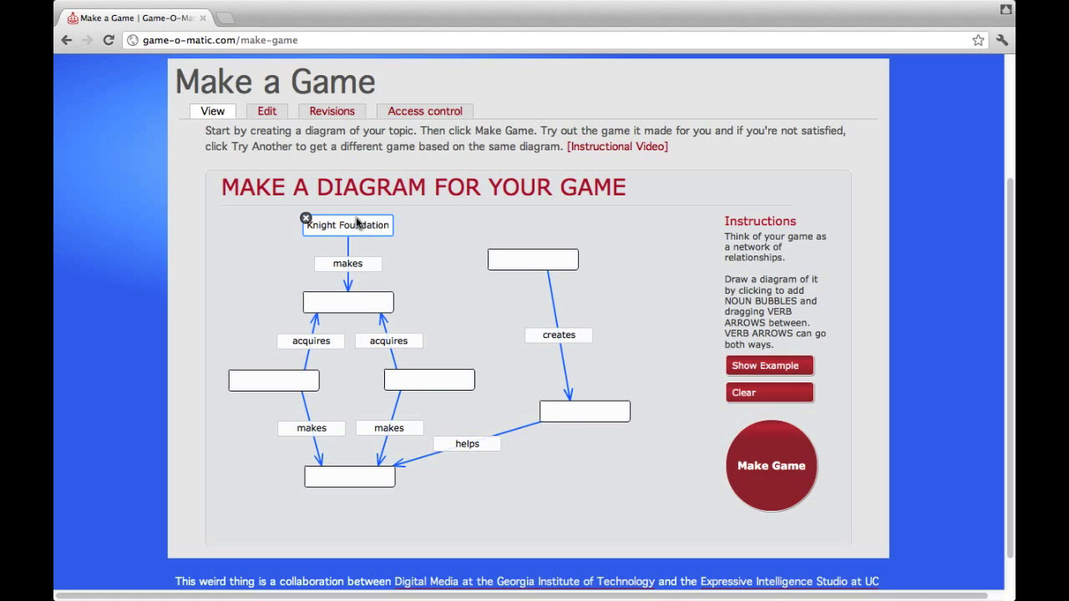
key("Return")
left_click(360, 304)
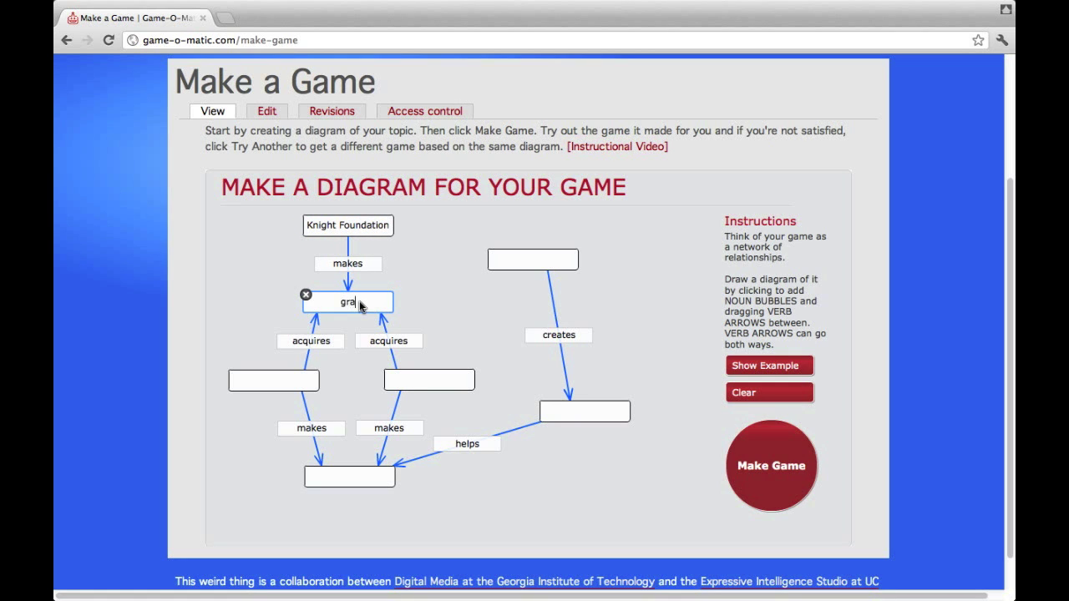
key("Return")
Label the two nouns that acquire the grant "UC Santa Cruz" and "Georgia Tech", and the noun they both make "Game-o-matic"
left_click(288, 382)
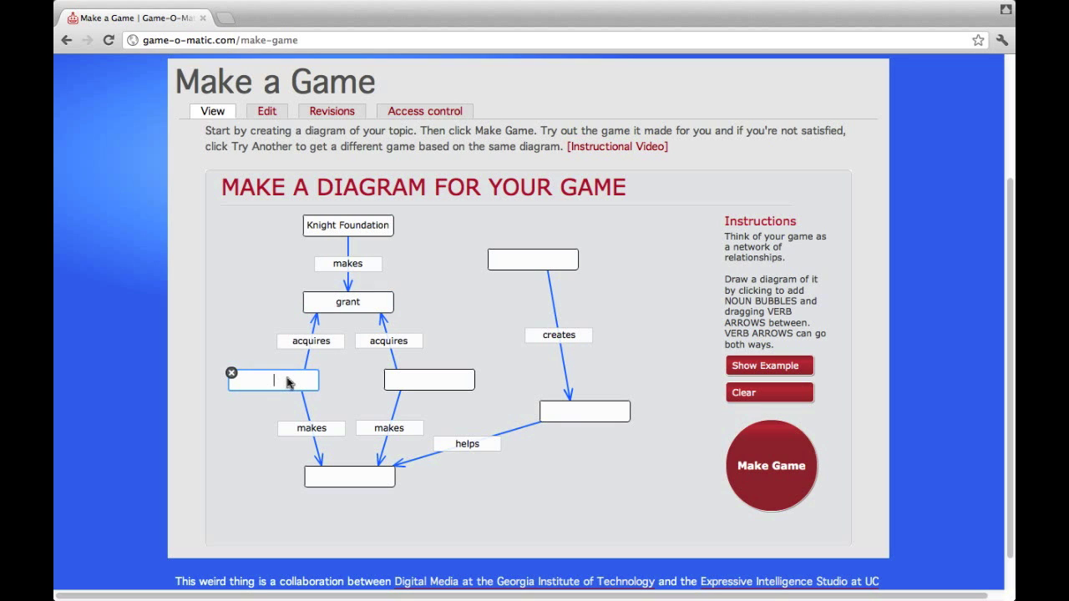
type("UC Santa Cruz")
key("Return")
left_click(404, 383)
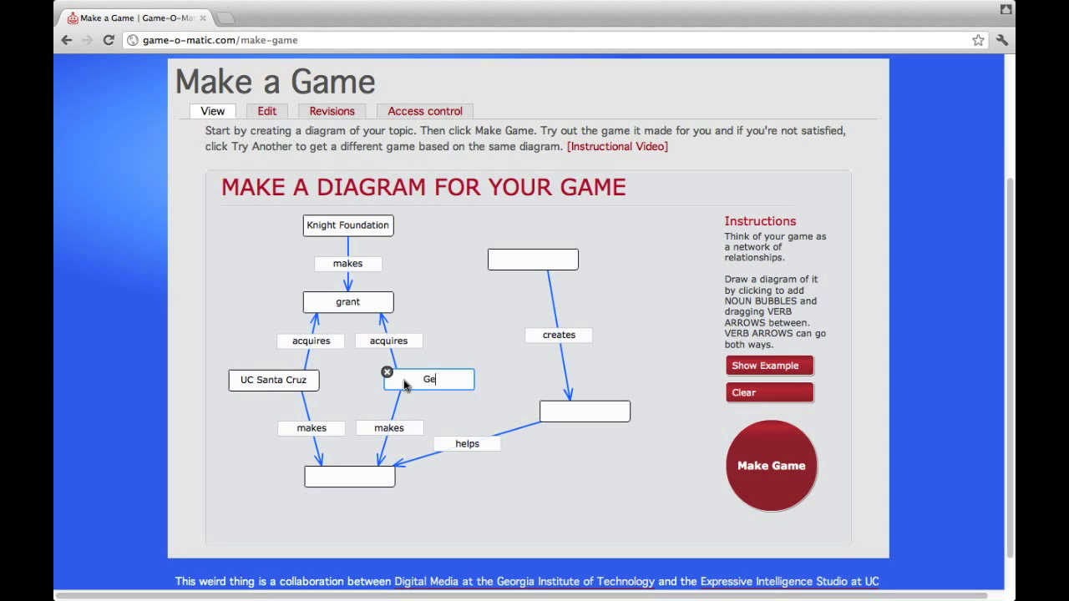
type("Georgia Tech")
left_click(364, 477)
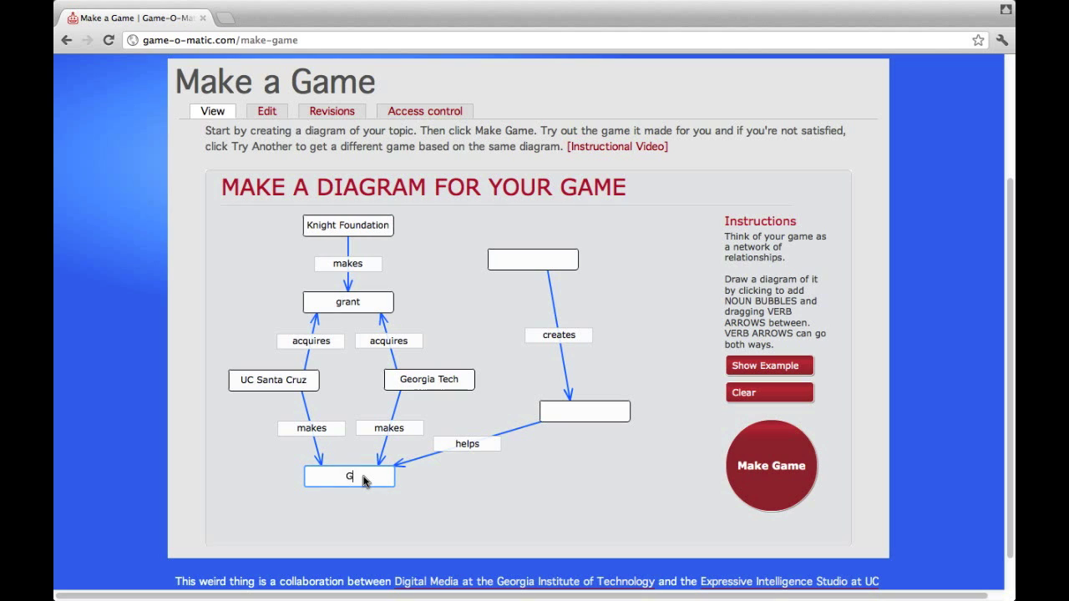
type("Game-o-matic")
Enter the creator's full name in the noun above the "creates" arrow, and label the noun it creates "voiceover"
left_click(514, 260)
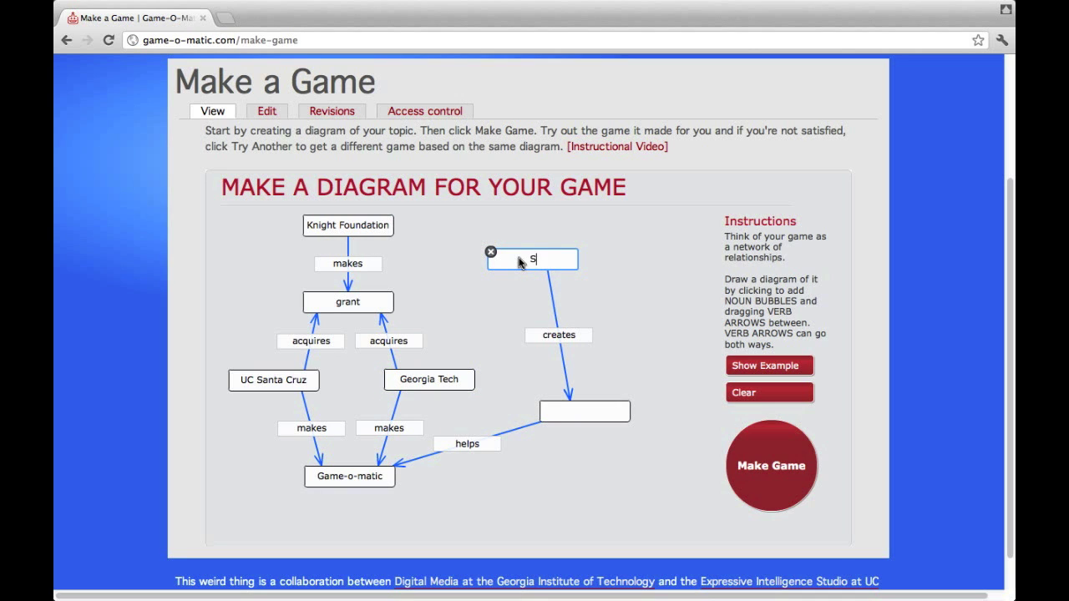
type("Sarah Elmaleh")
left_click(583, 411)
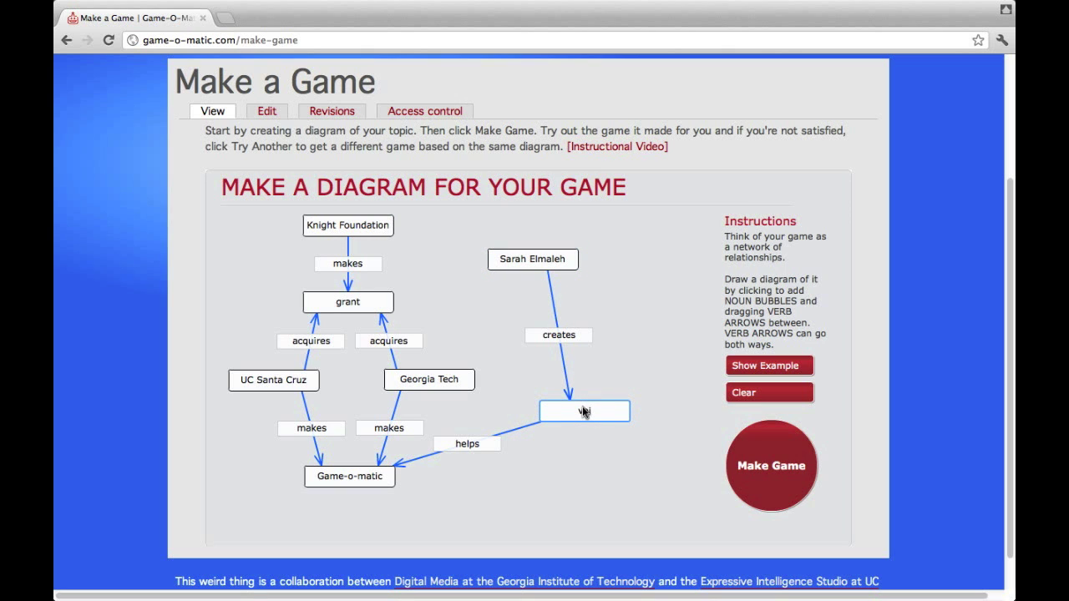
type("voiceover")
key("Return")
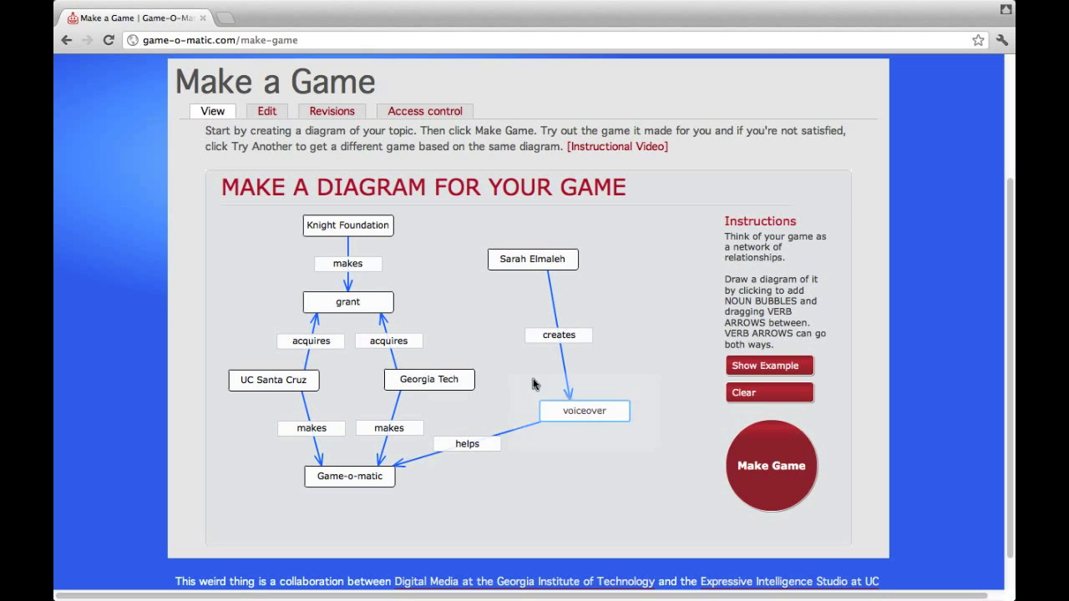
Draw a verb arrow from Georgia Tech to the voiceover creator's noun and label it "hugs"
left_click_drag(467, 364, 504, 268)
left_click(477, 328)
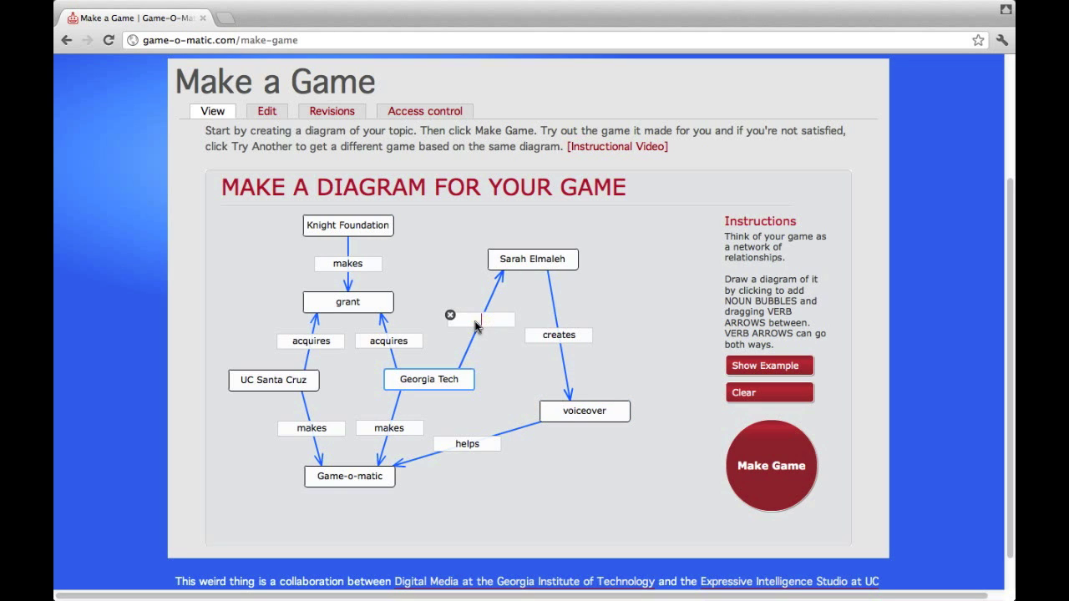
type("hugs")
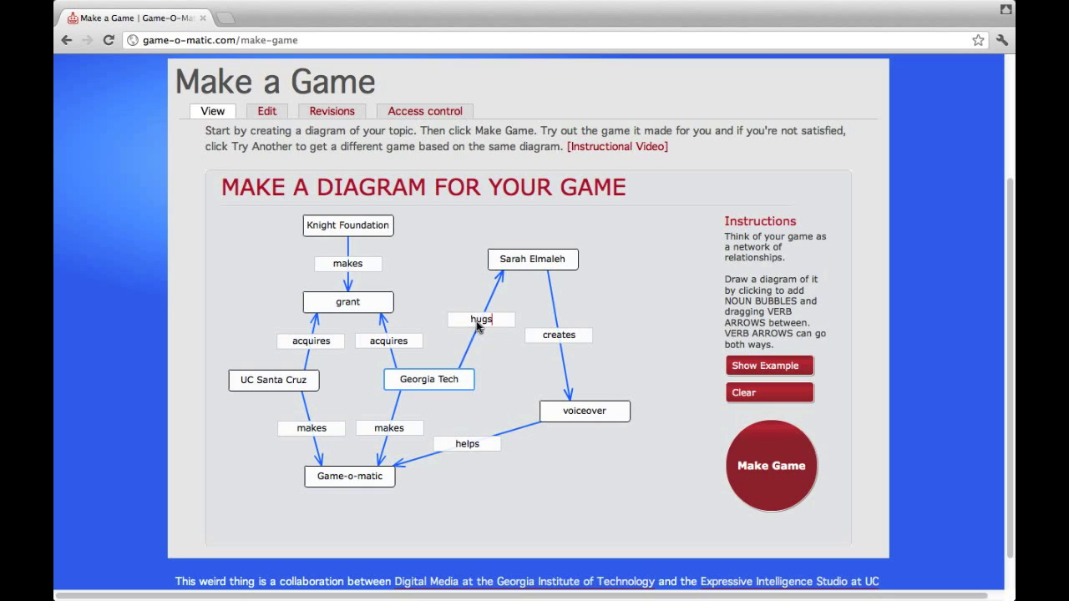